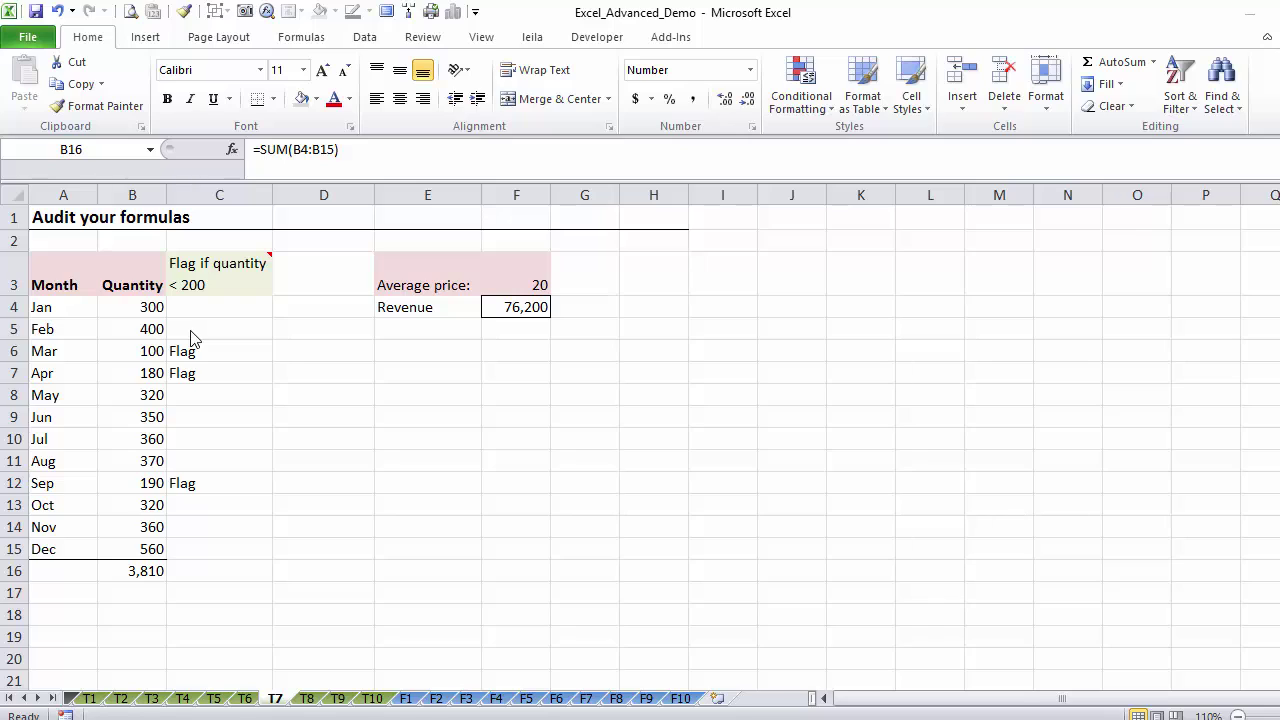
Step: With the B16 quantity total selected, turn Show Formulas on, then off again to show results
left_click(143, 573)
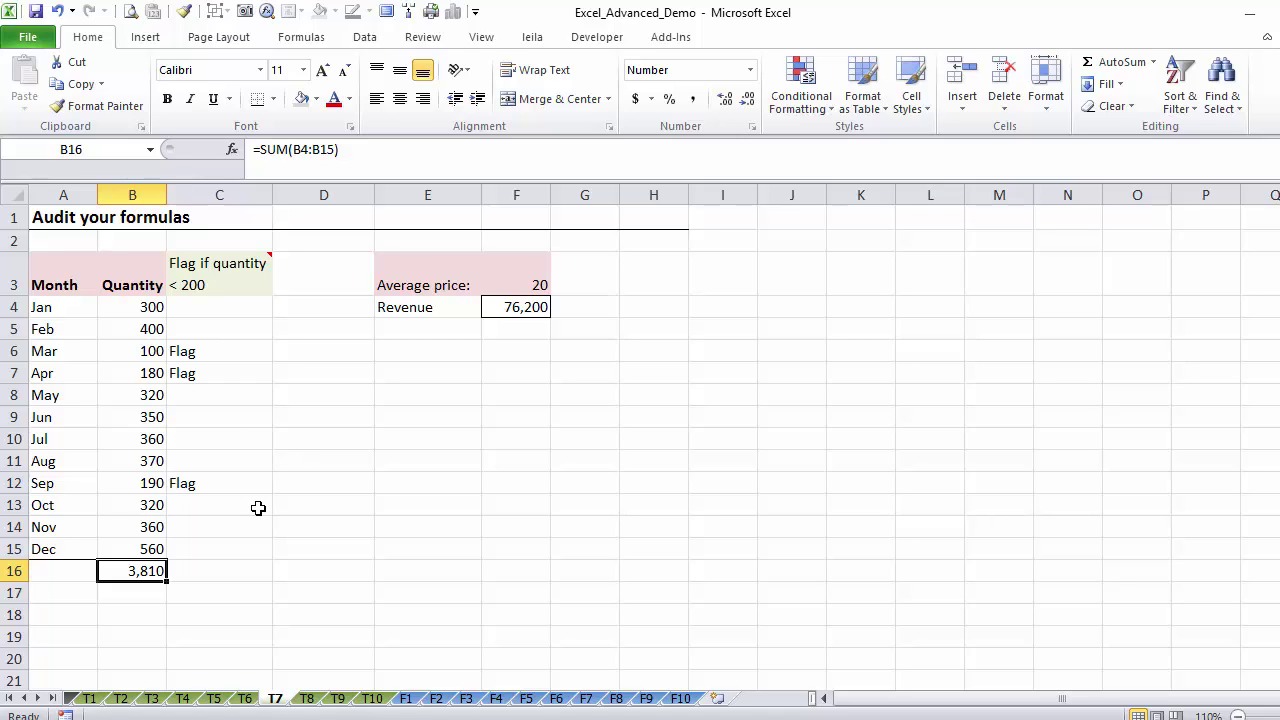
left_click(299, 40)
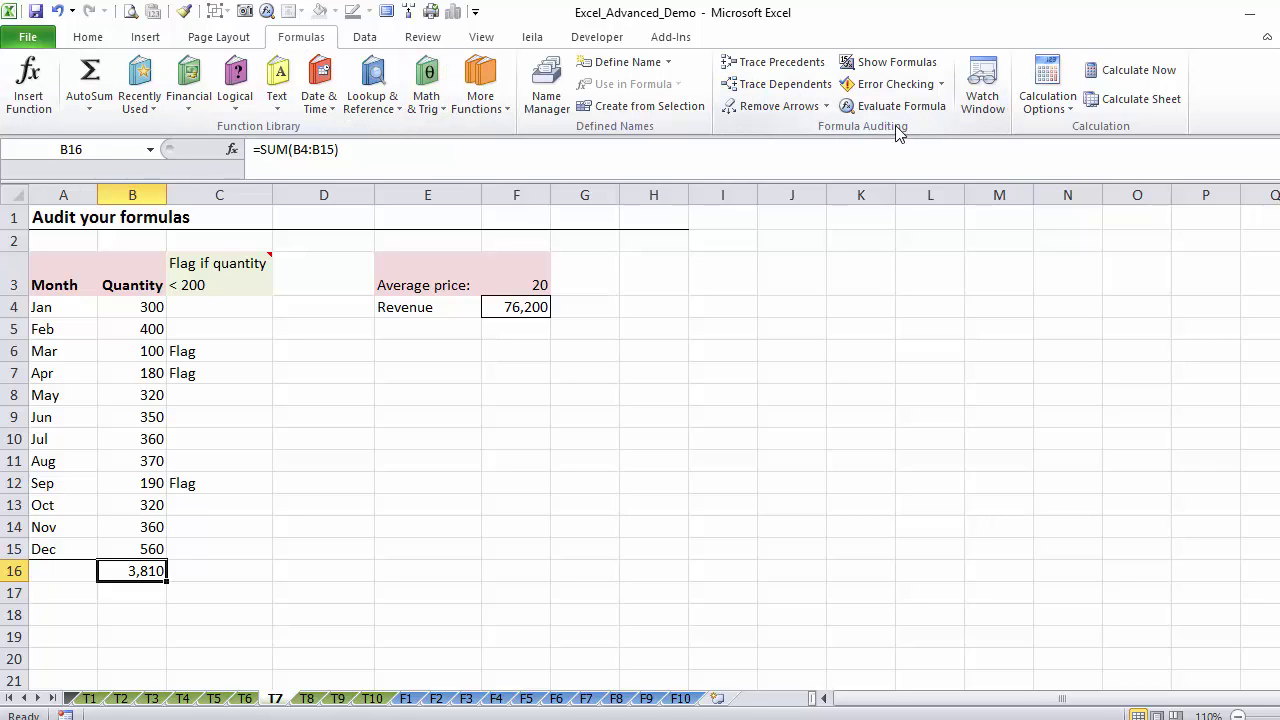
left_click(890, 62)
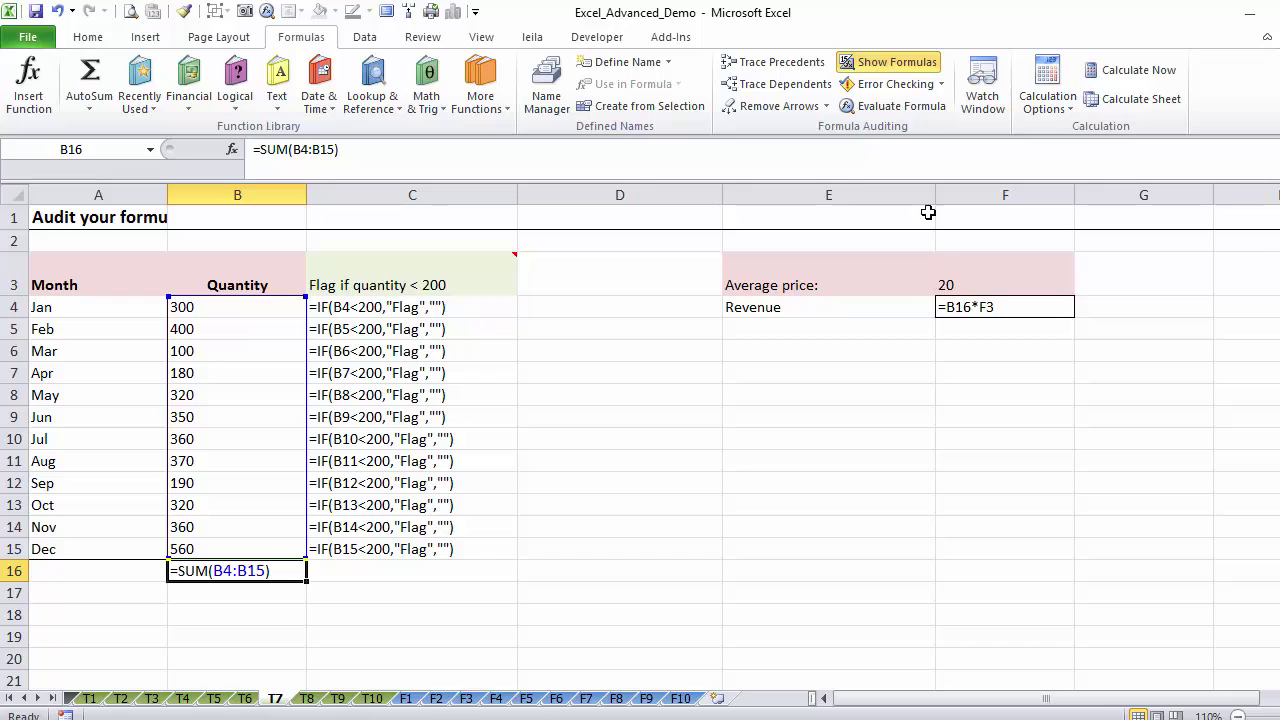
left_click(856, 62)
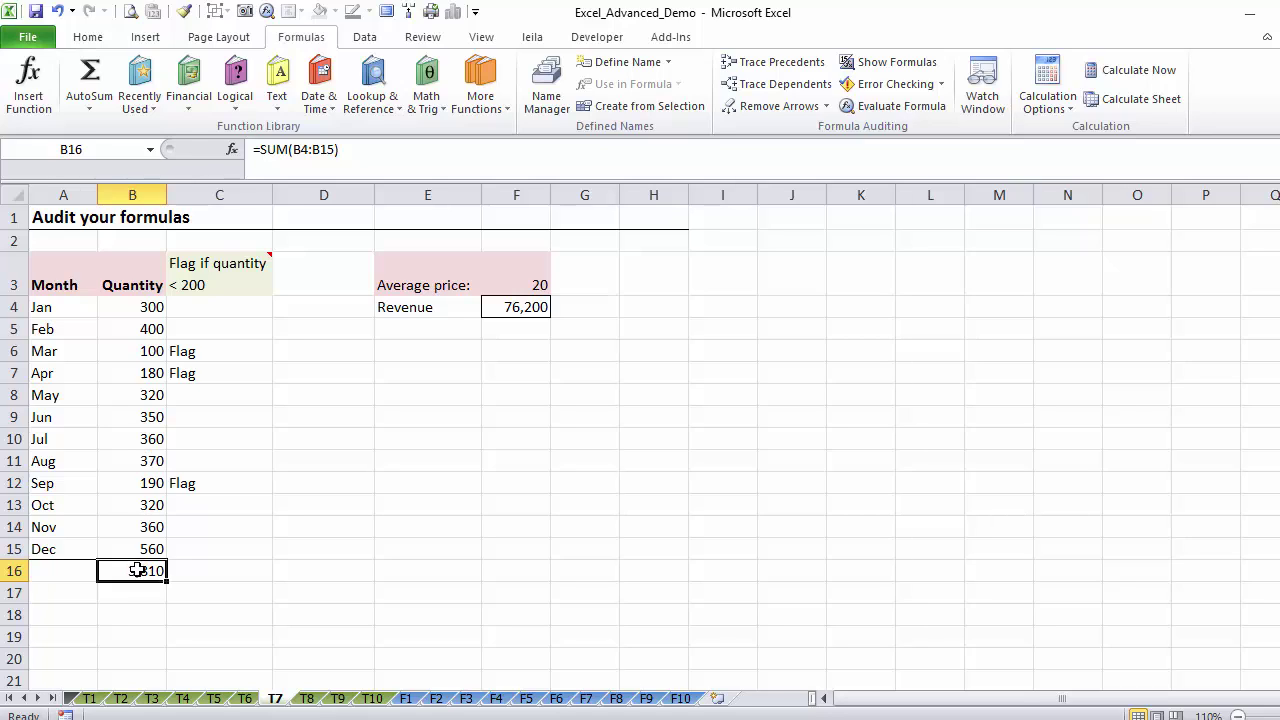
left_click(762, 63)
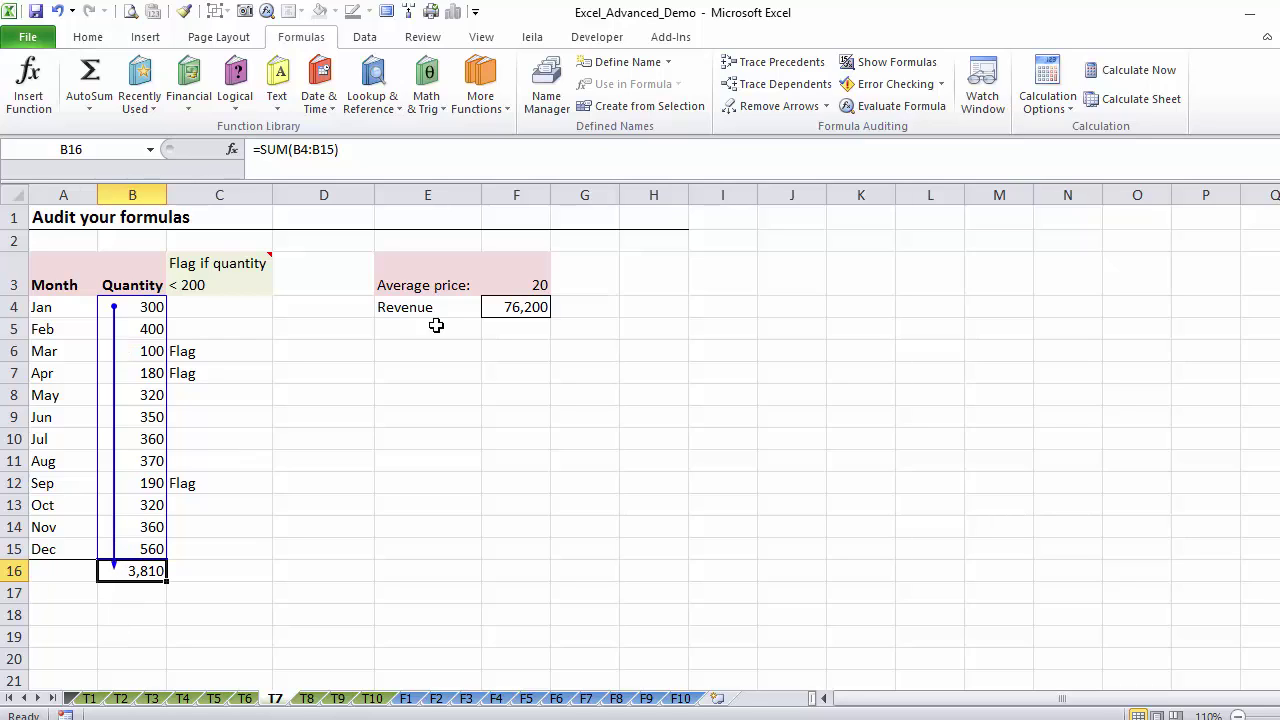
left_click(787, 86)
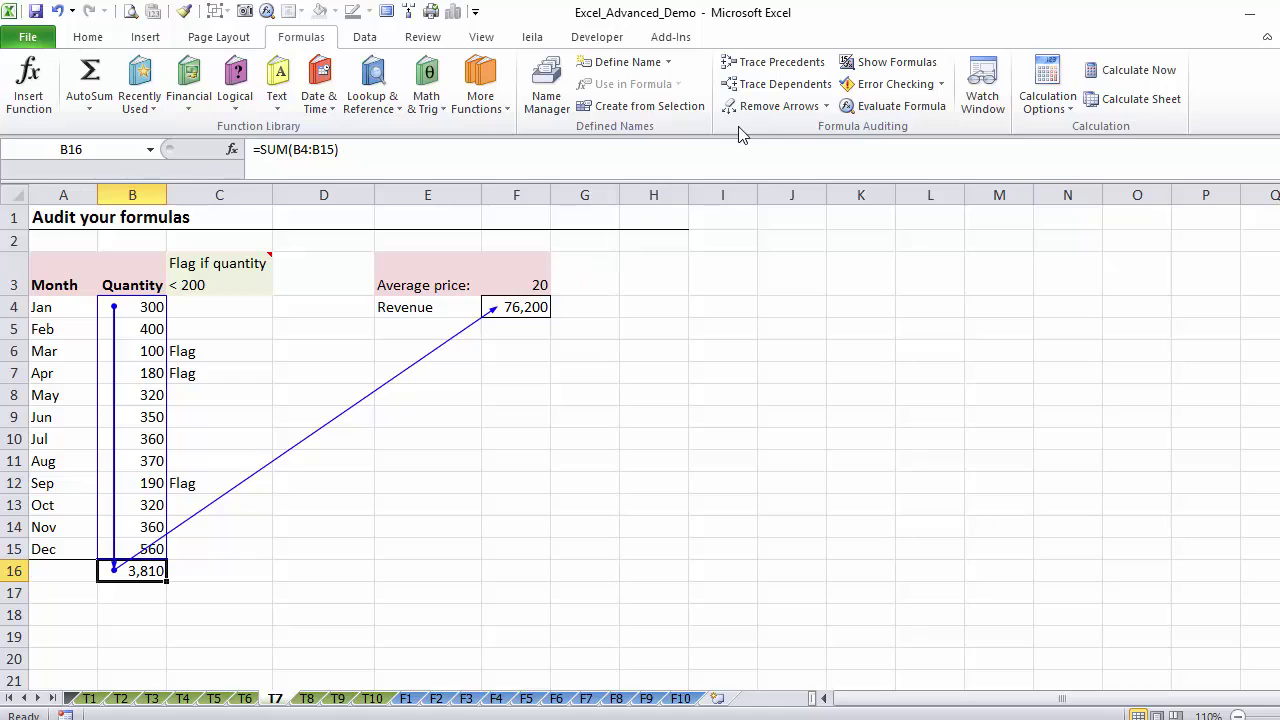
left_click(768, 114)
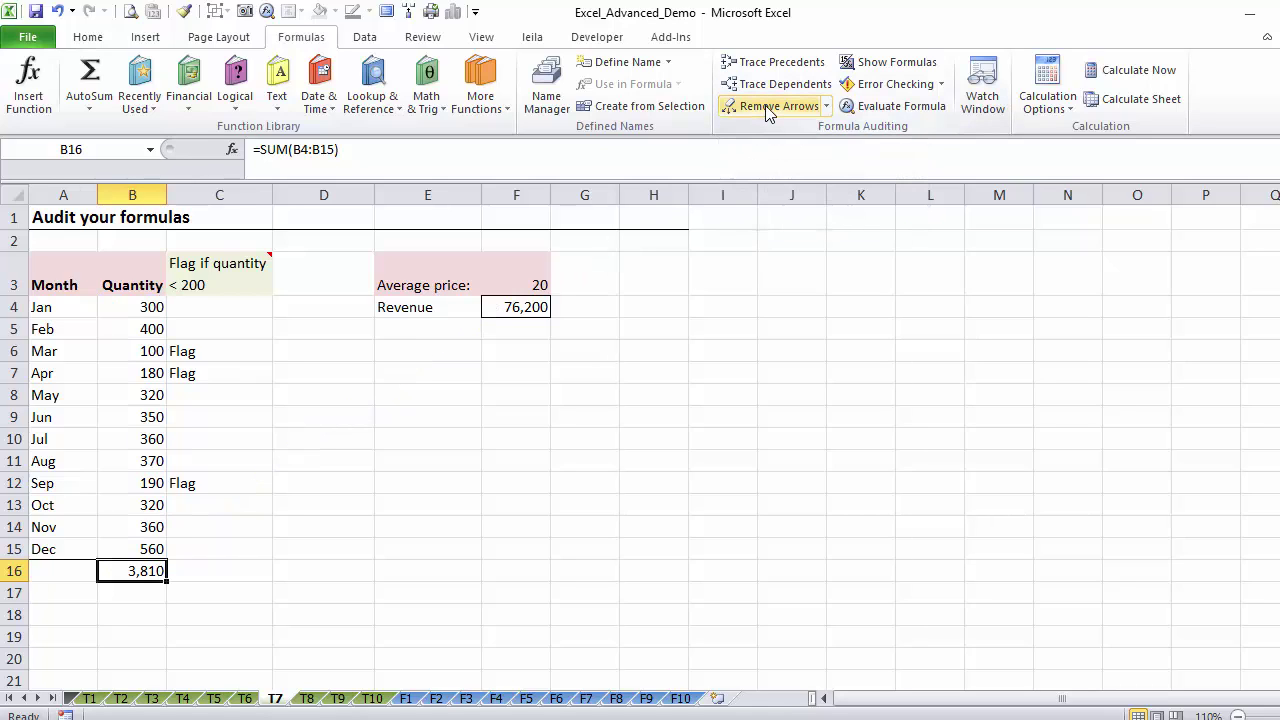
left_click(467, 699)
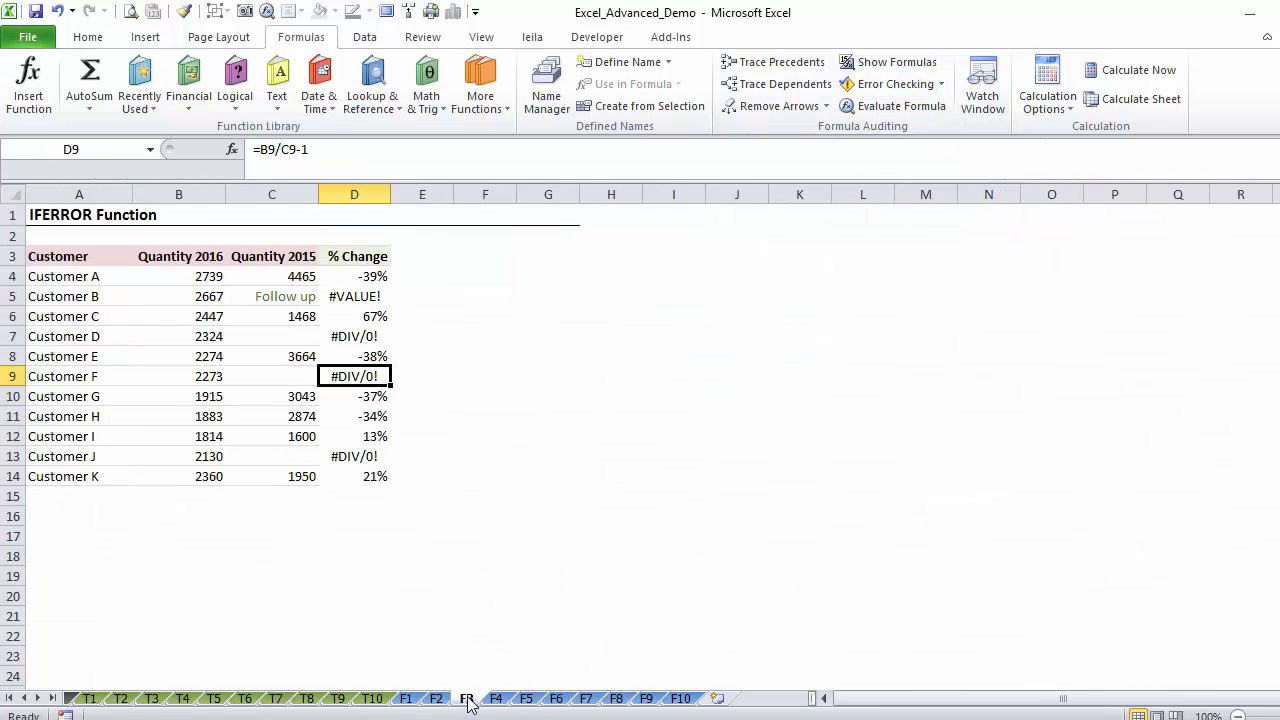
left_click(355, 297)
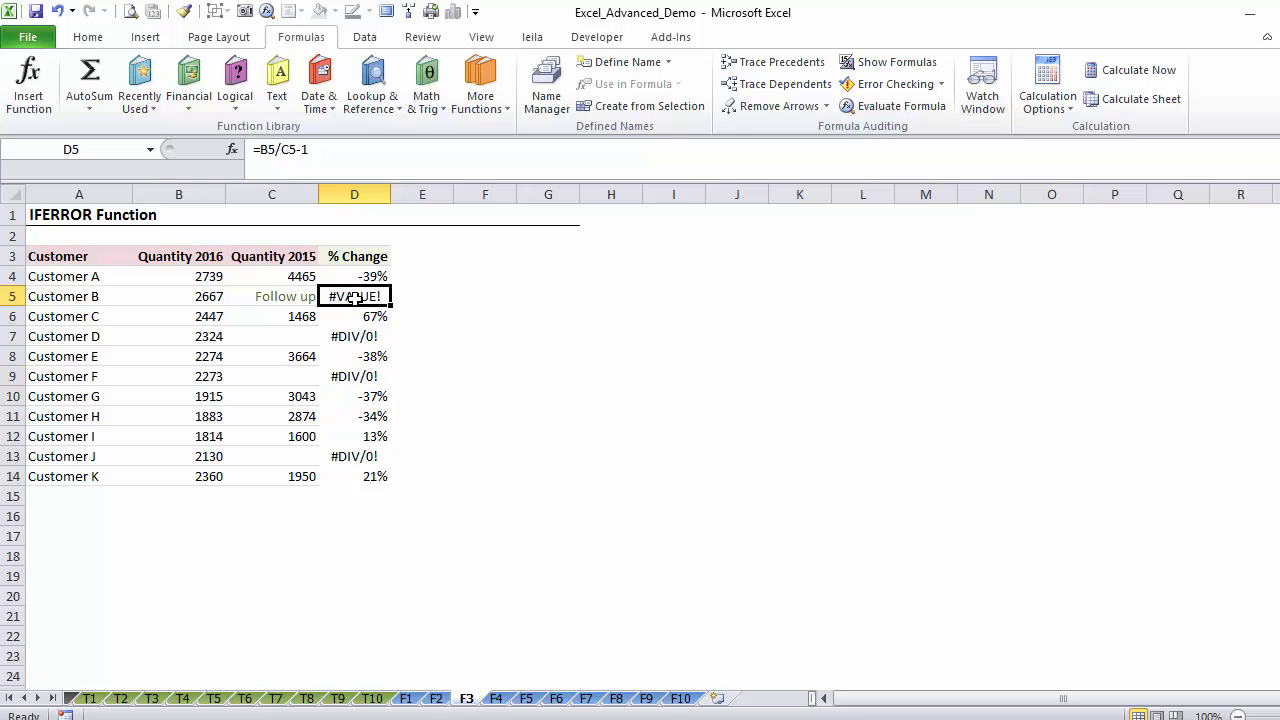
left_click(888, 88)
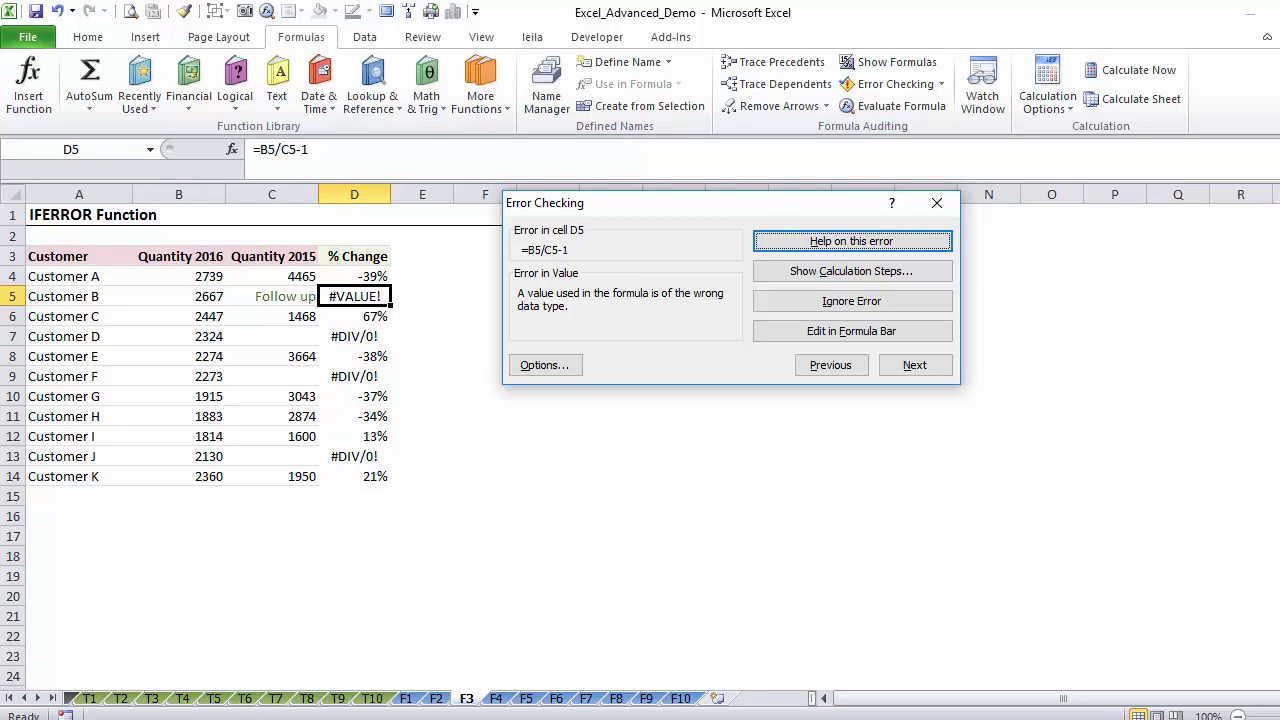
left_click(937, 203)
left_click(370, 333)
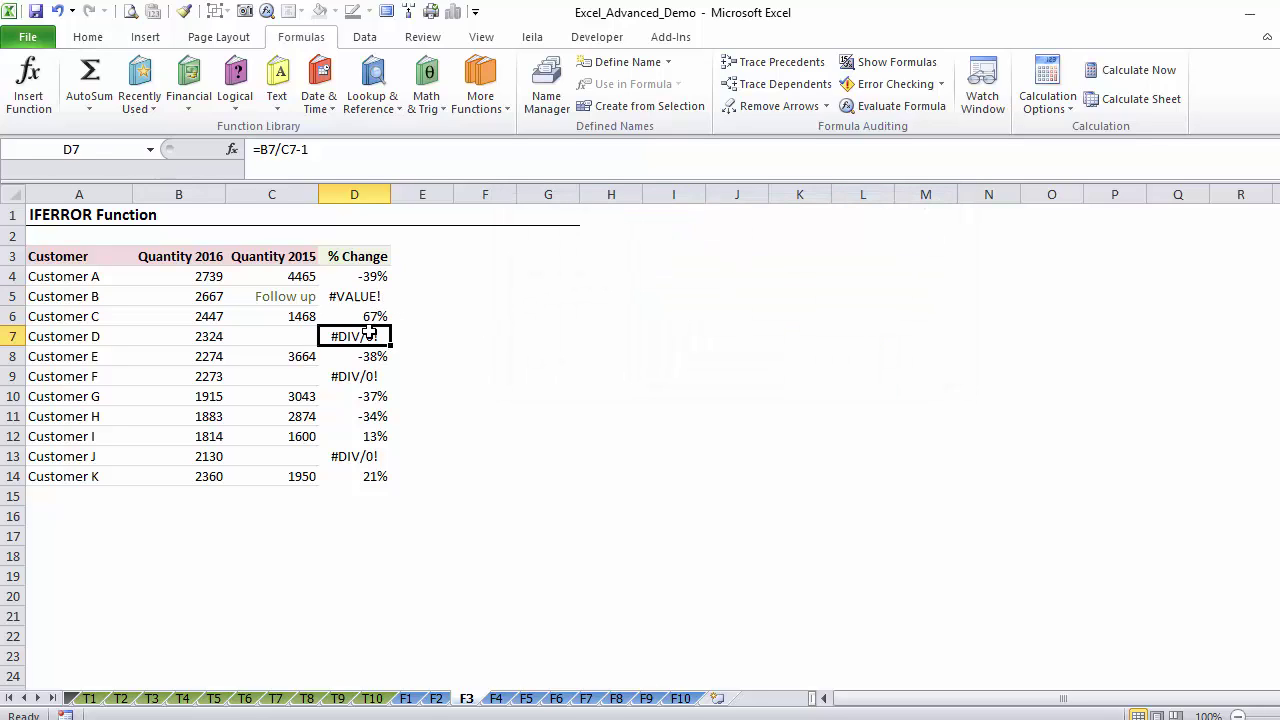
left_click(880, 84)
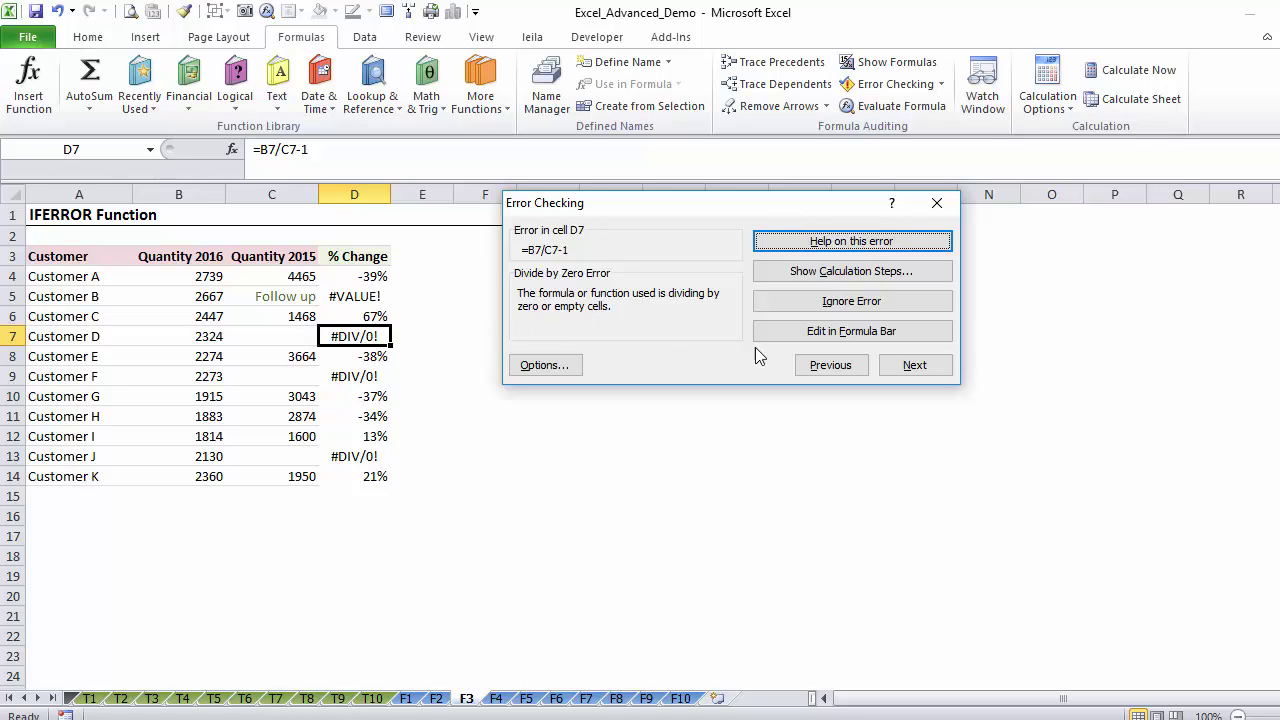
left_click(936, 203)
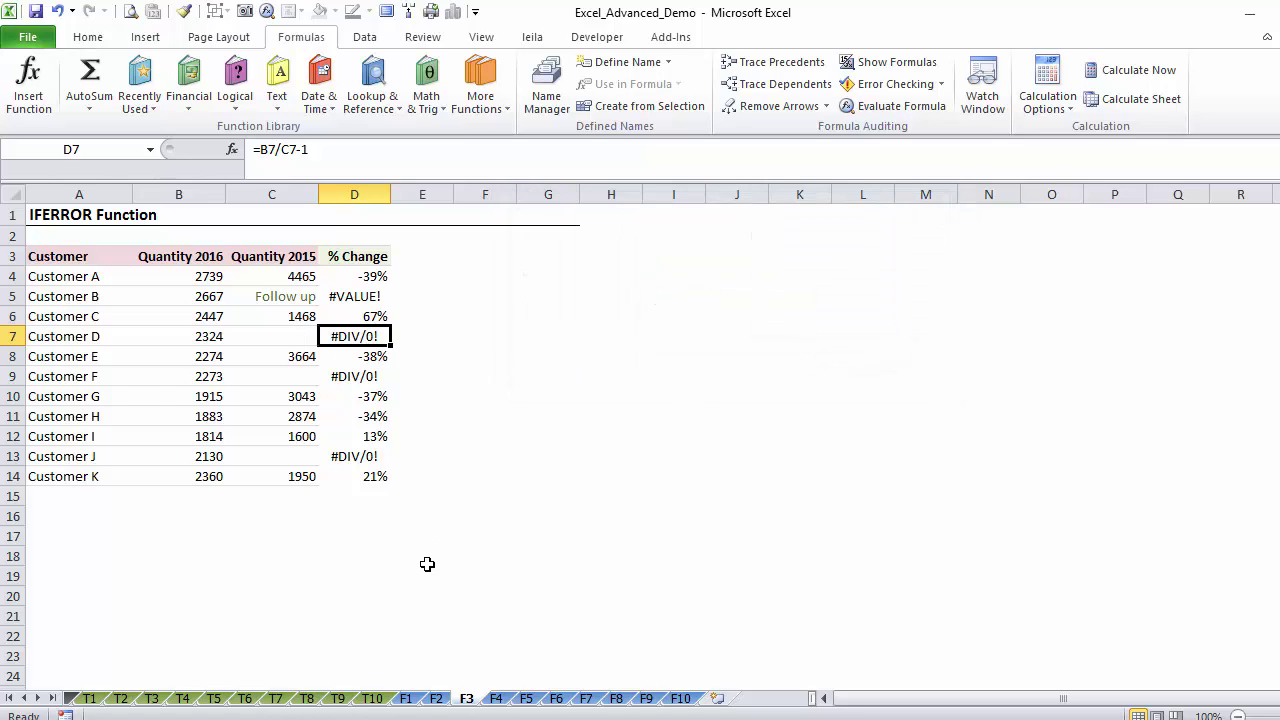
left_click(276, 698)
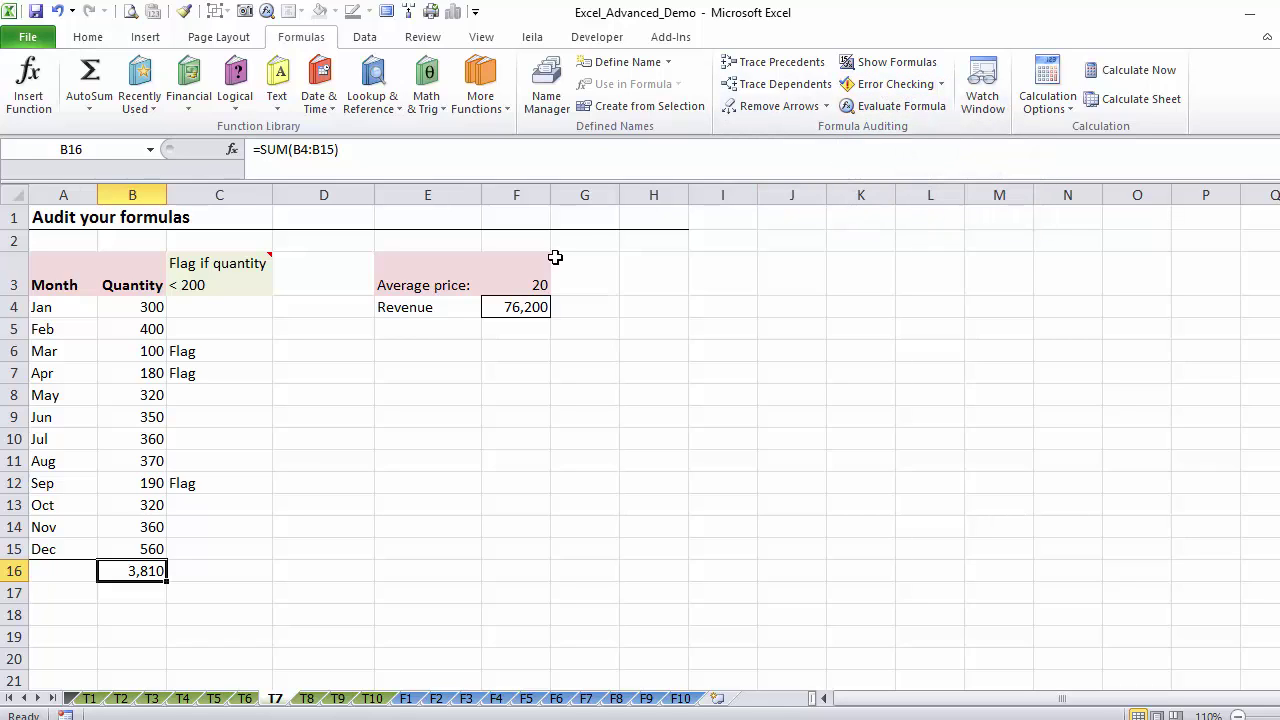
Step: Inspect the Revenue formula in F4 and the Average price value in F3
left_click(525, 310)
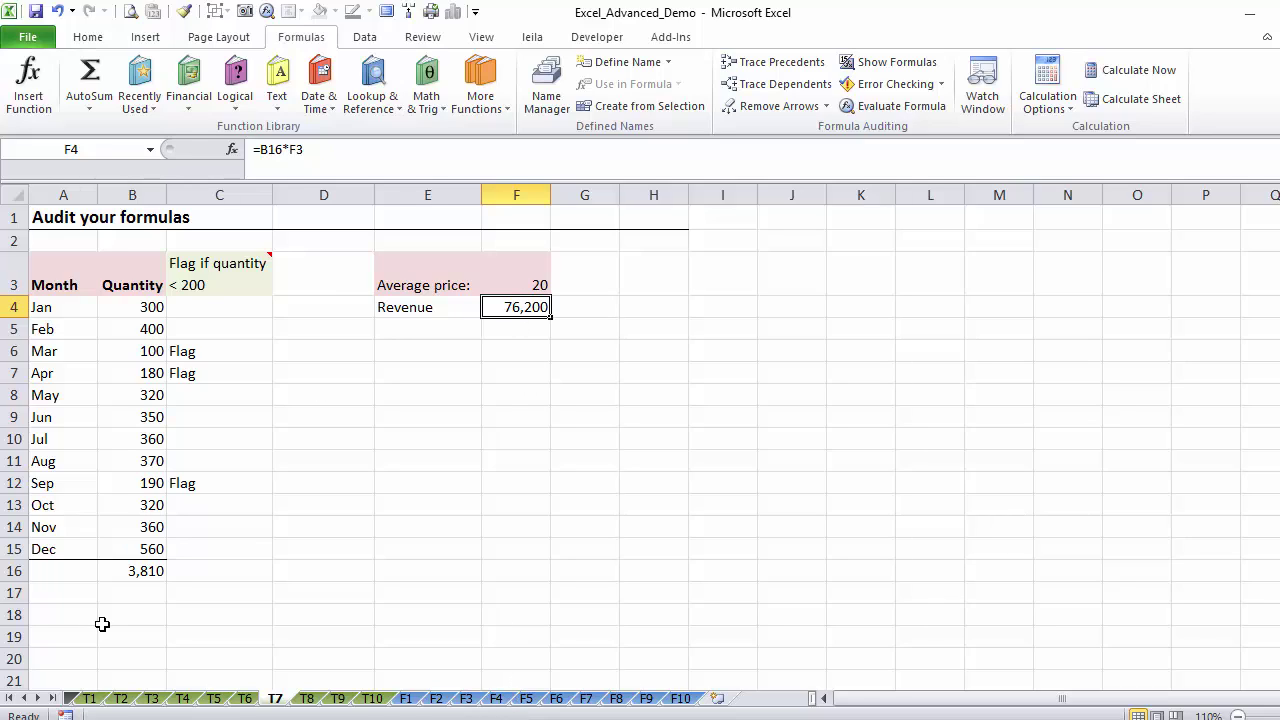
left_click(521, 279)
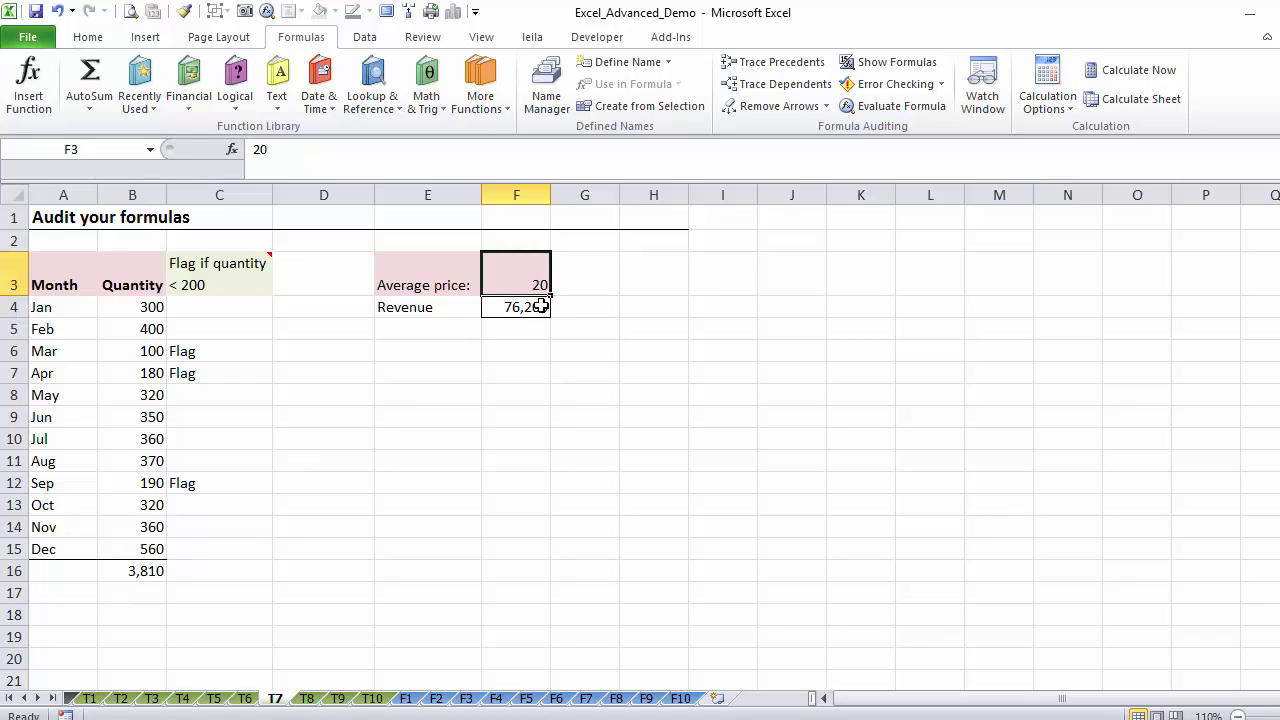
left_click(532, 307)
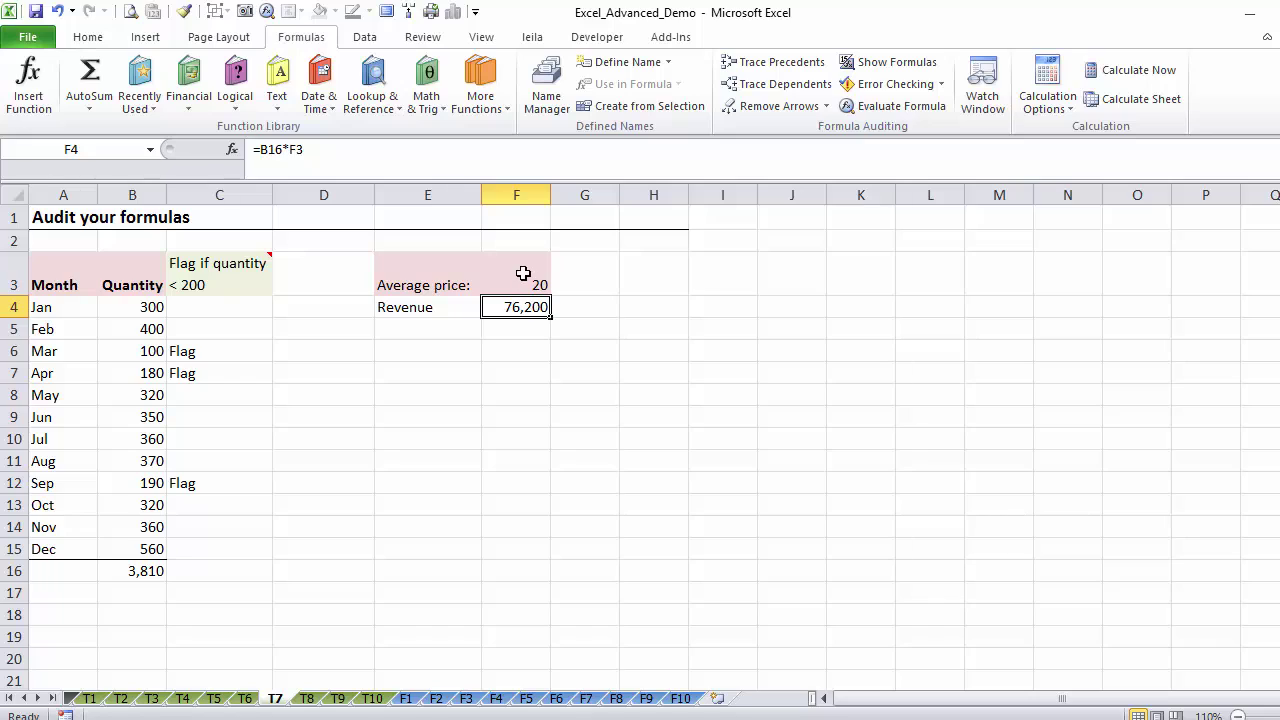
Step: Replace F3 with =AVERAGE(F4!D4:D29) so the average price is 43 and Revenue becomes 162,373
left_click(522, 278)
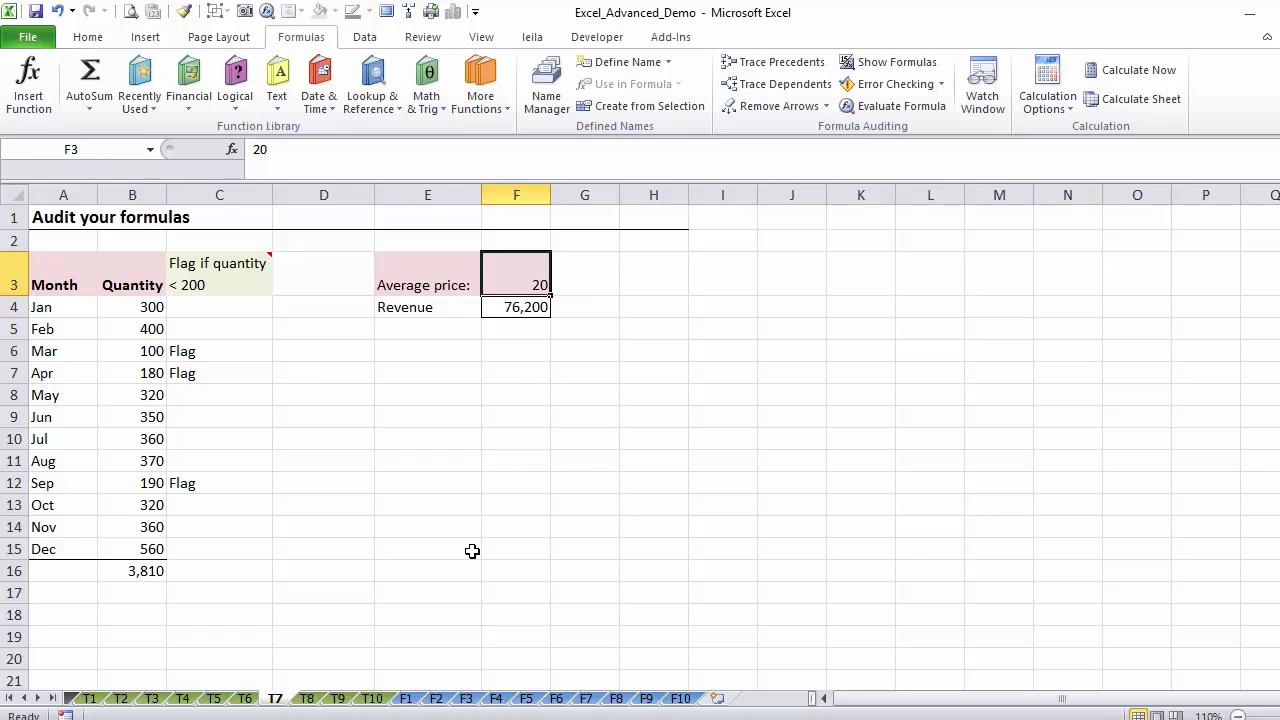
type("=ave")
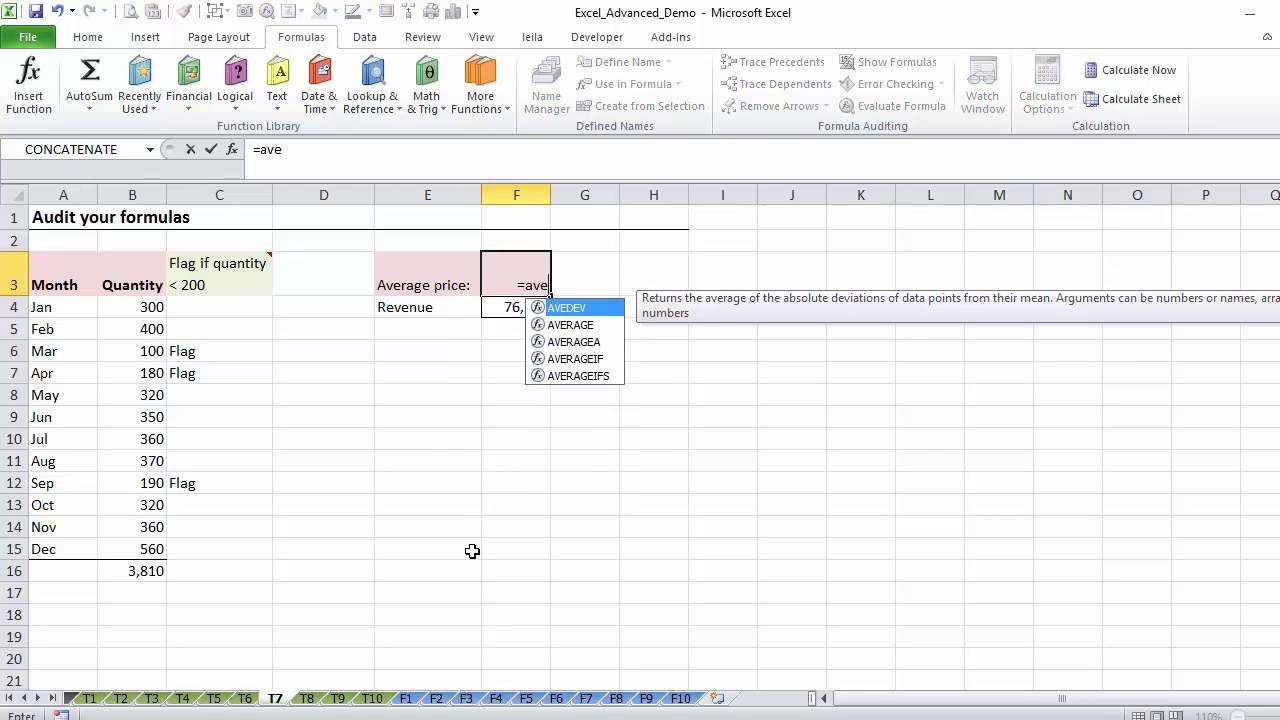
type("rage(")
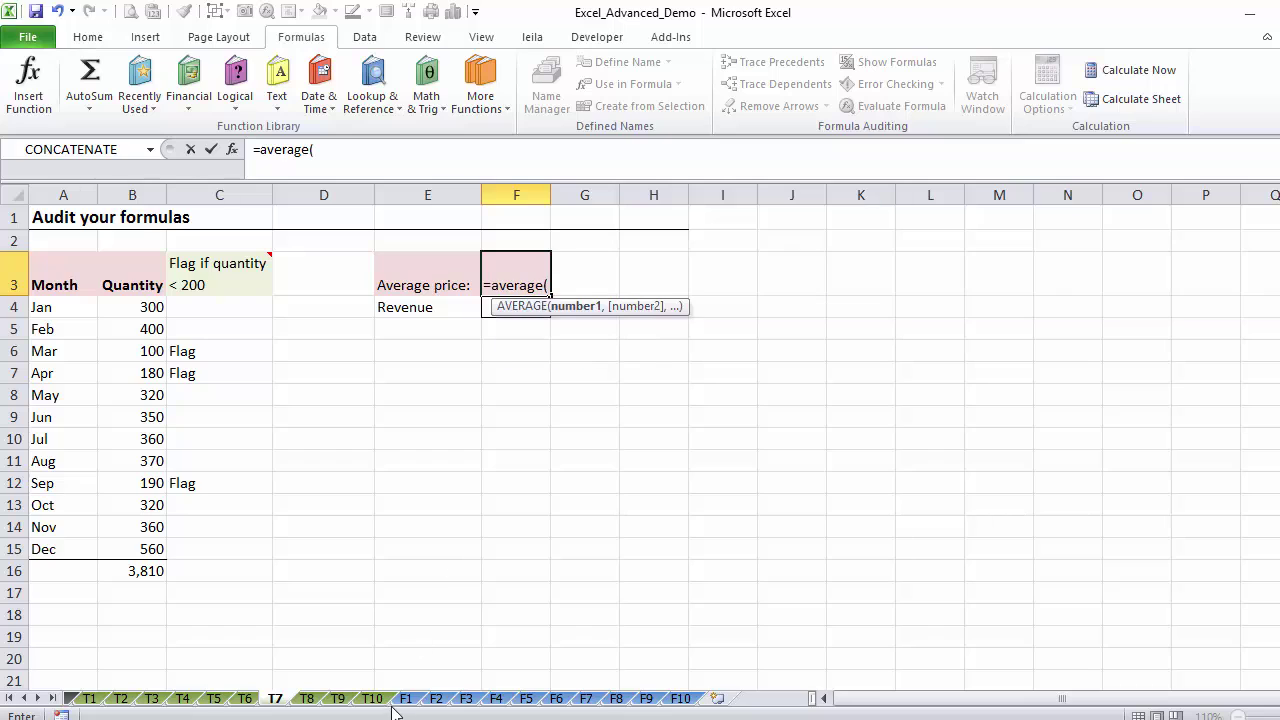
left_click(498, 700)
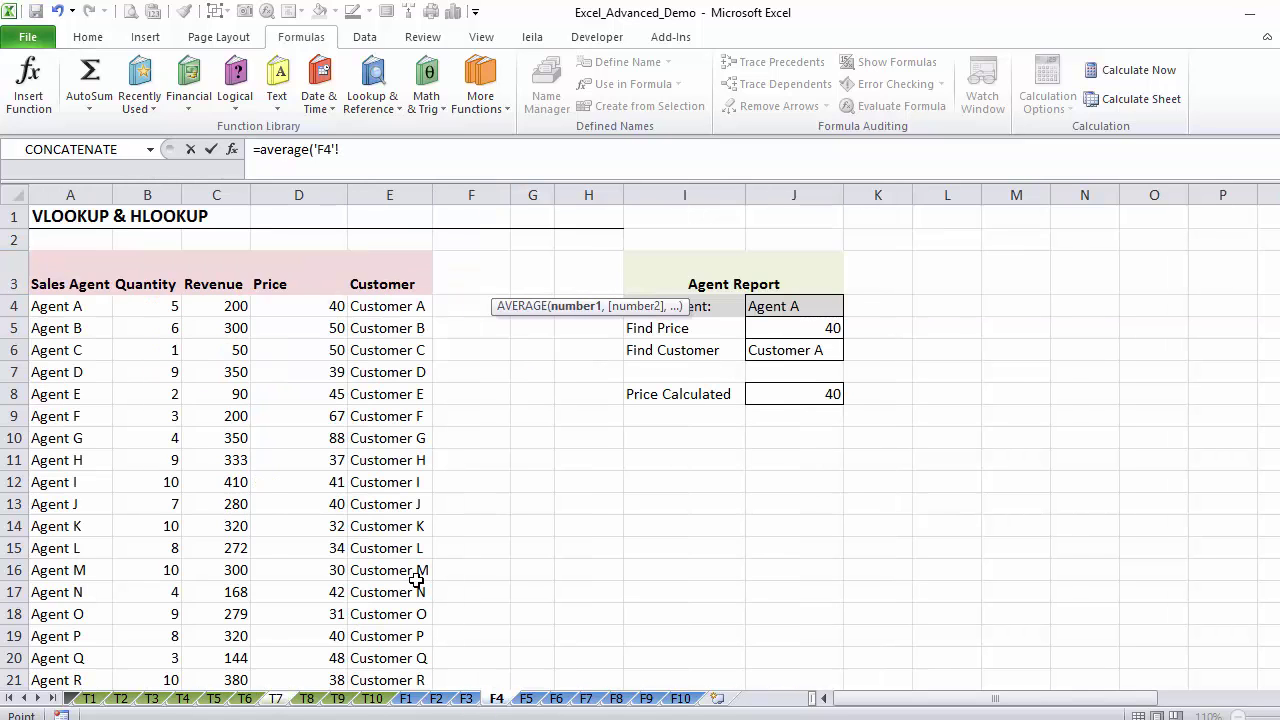
left_click(300, 307)
key("ctrl+shift+Down")
type(")")
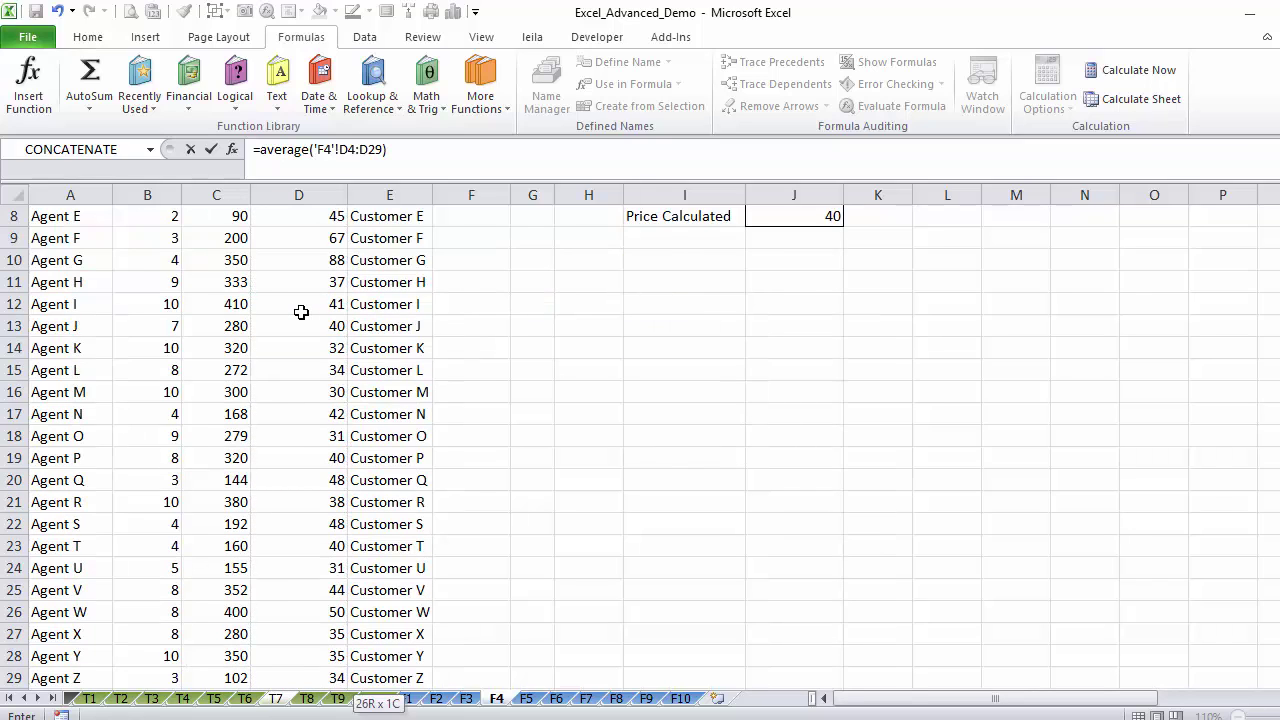
key("ctrl+Return")
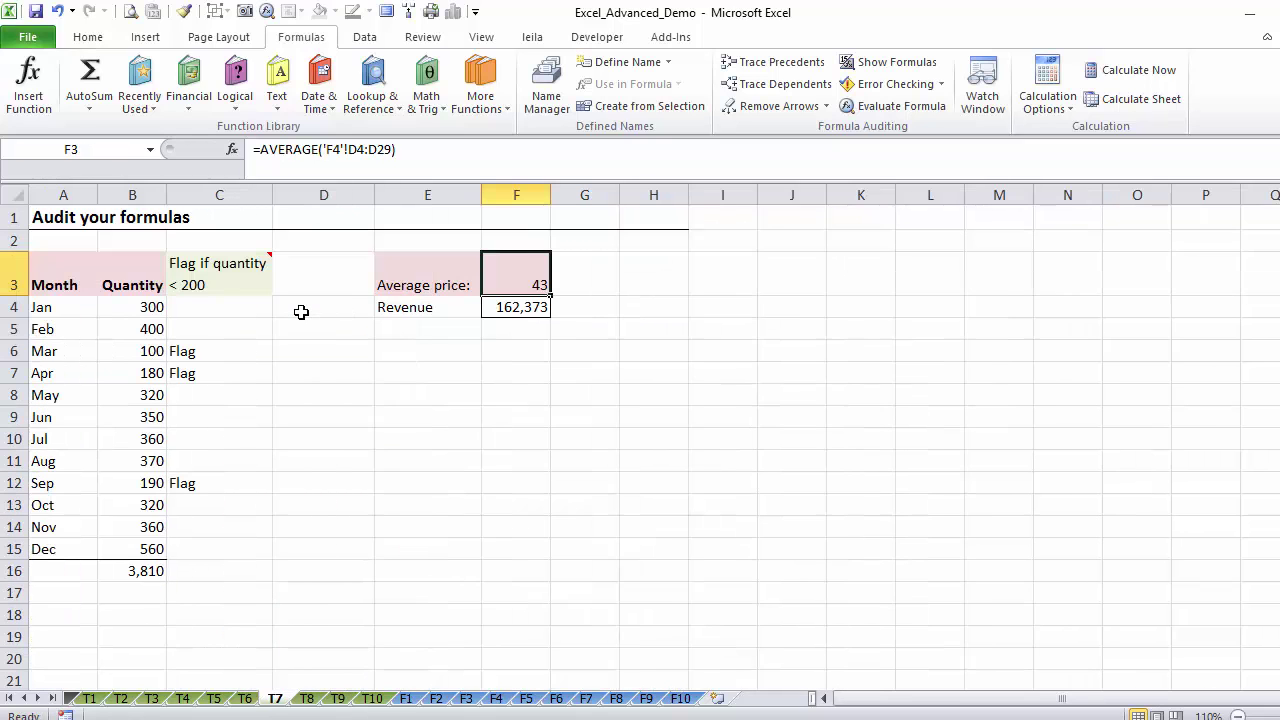
left_click(532, 307)
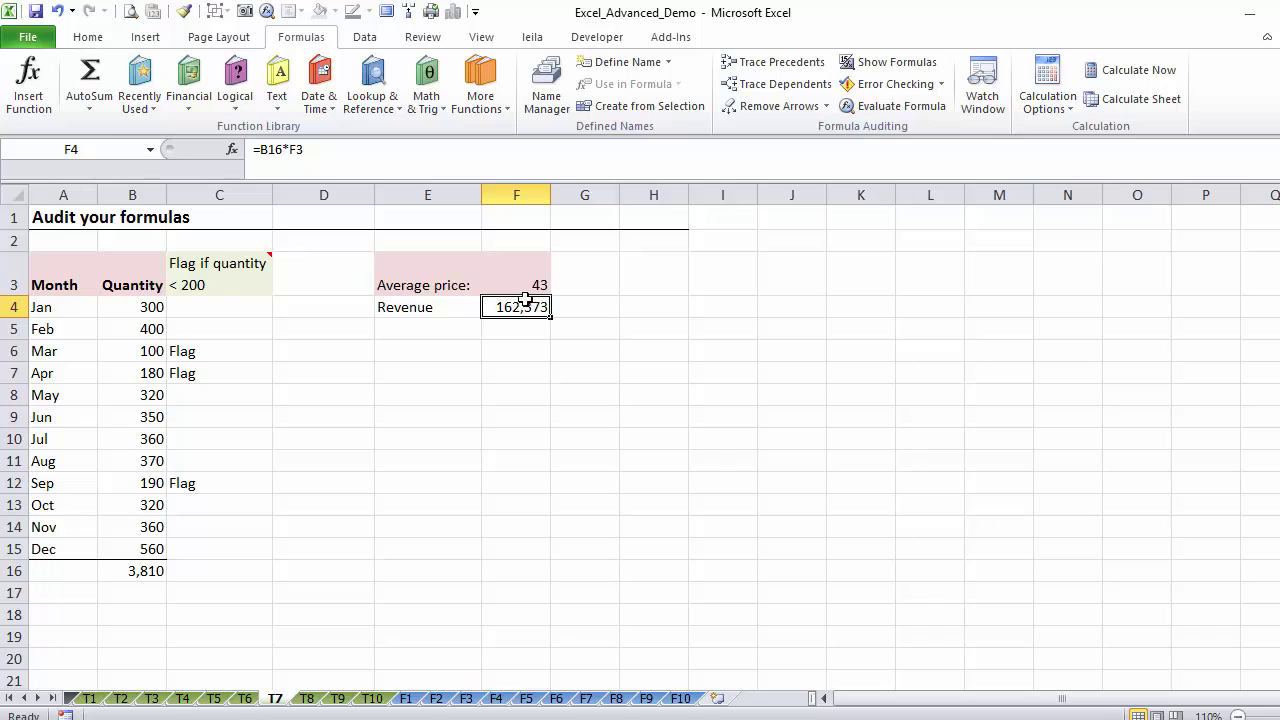
left_click(524, 272)
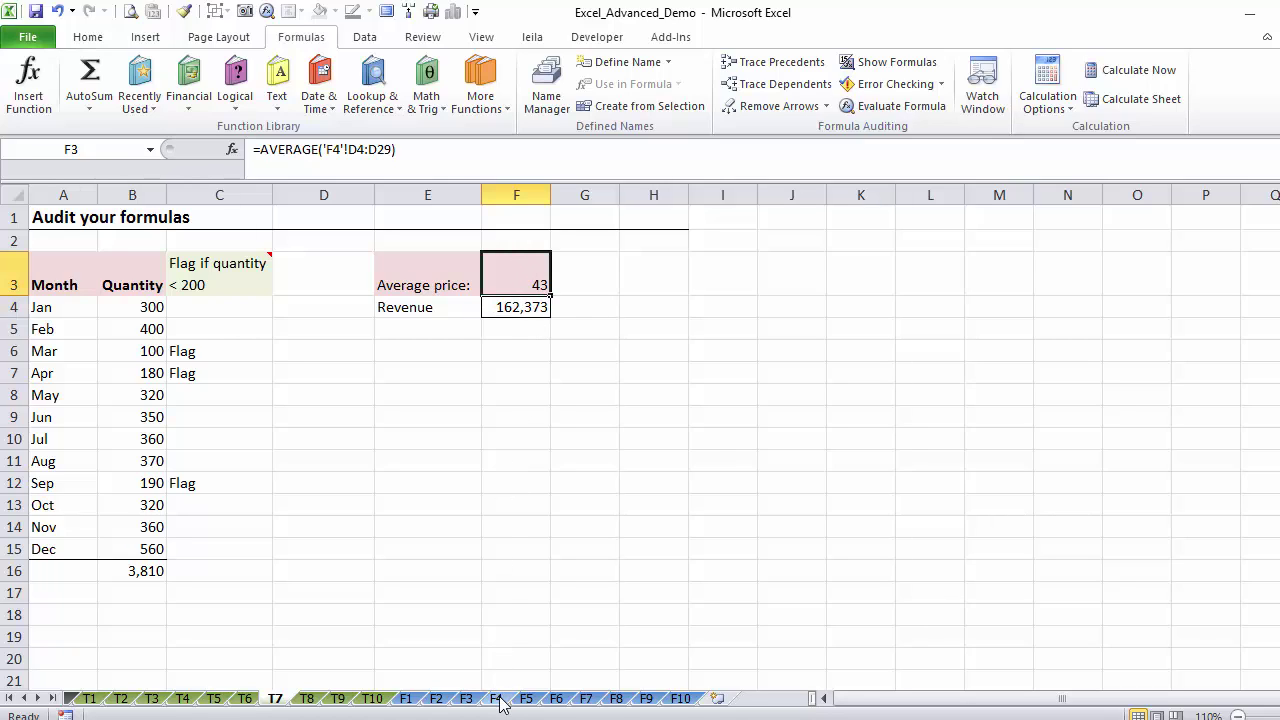
left_click(506, 307)
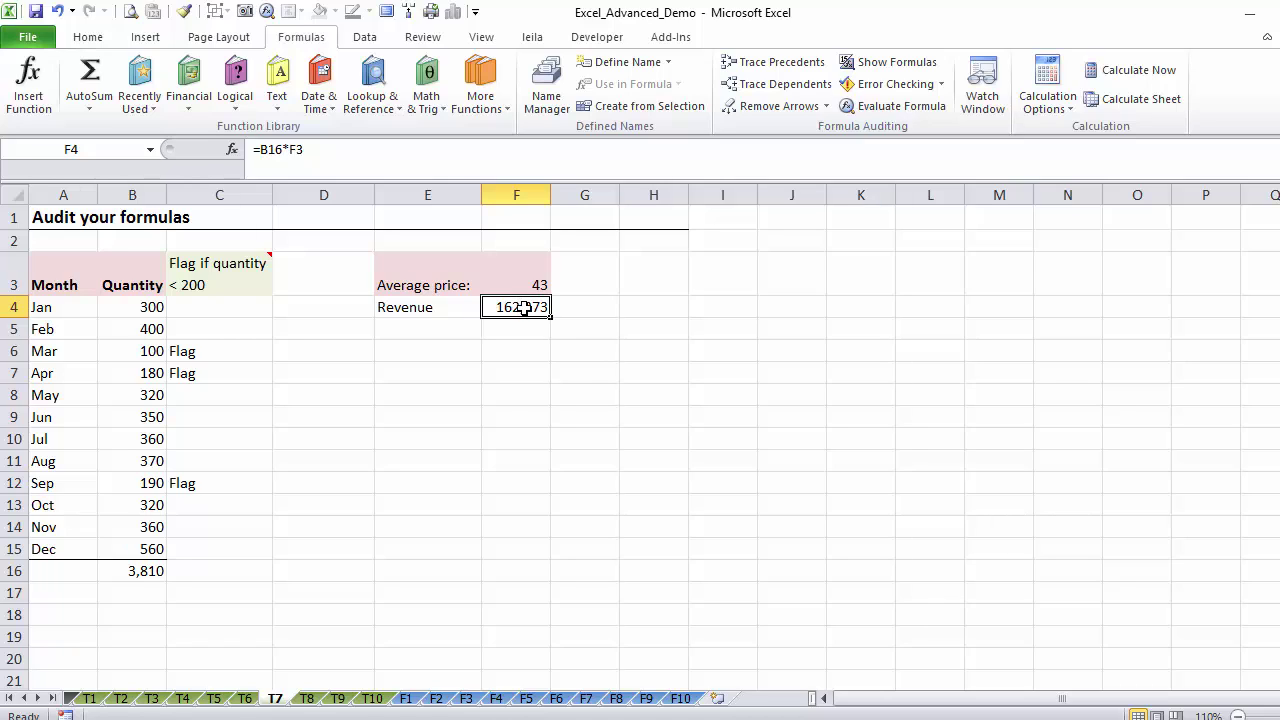
Step: Open the Watch Window below Revenue and add a watch on T7!F4 (=B16*F3, 162,373)
left_click(983, 88)
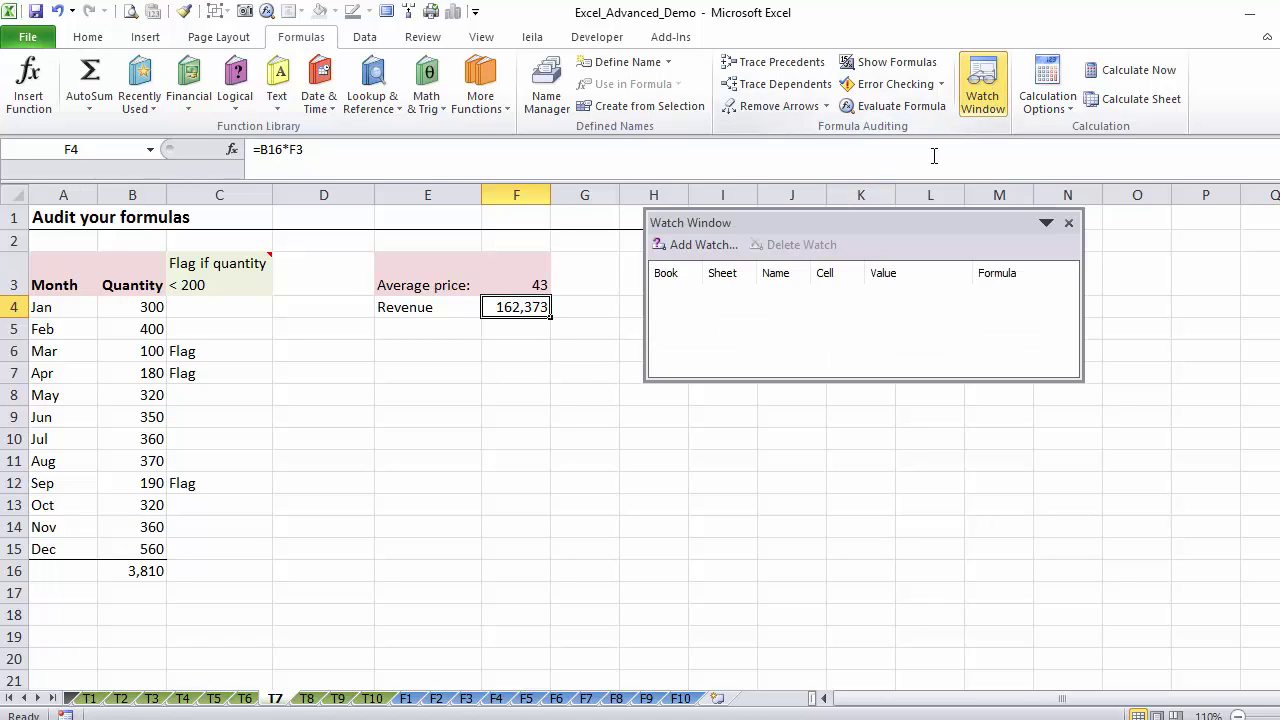
left_click_drag(833, 227, 576, 365)
left_click(447, 383)
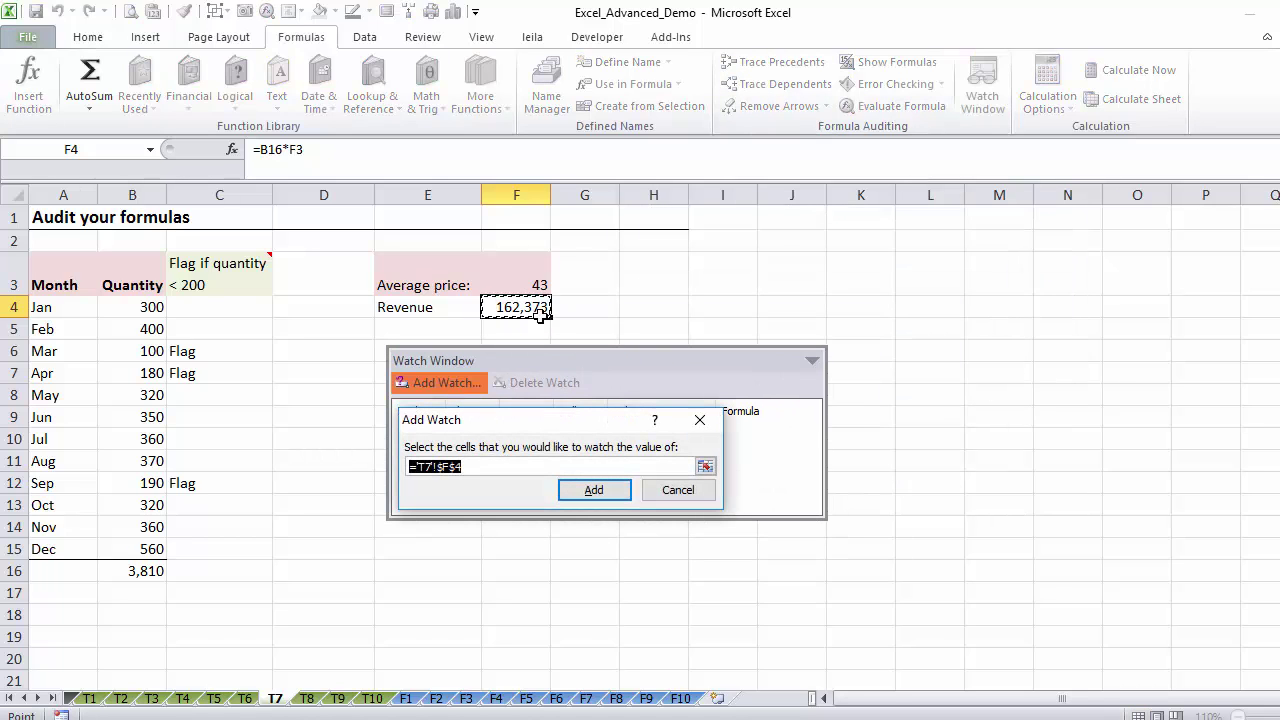
left_click(604, 497)
left_click(458, 438)
left_click(458, 438)
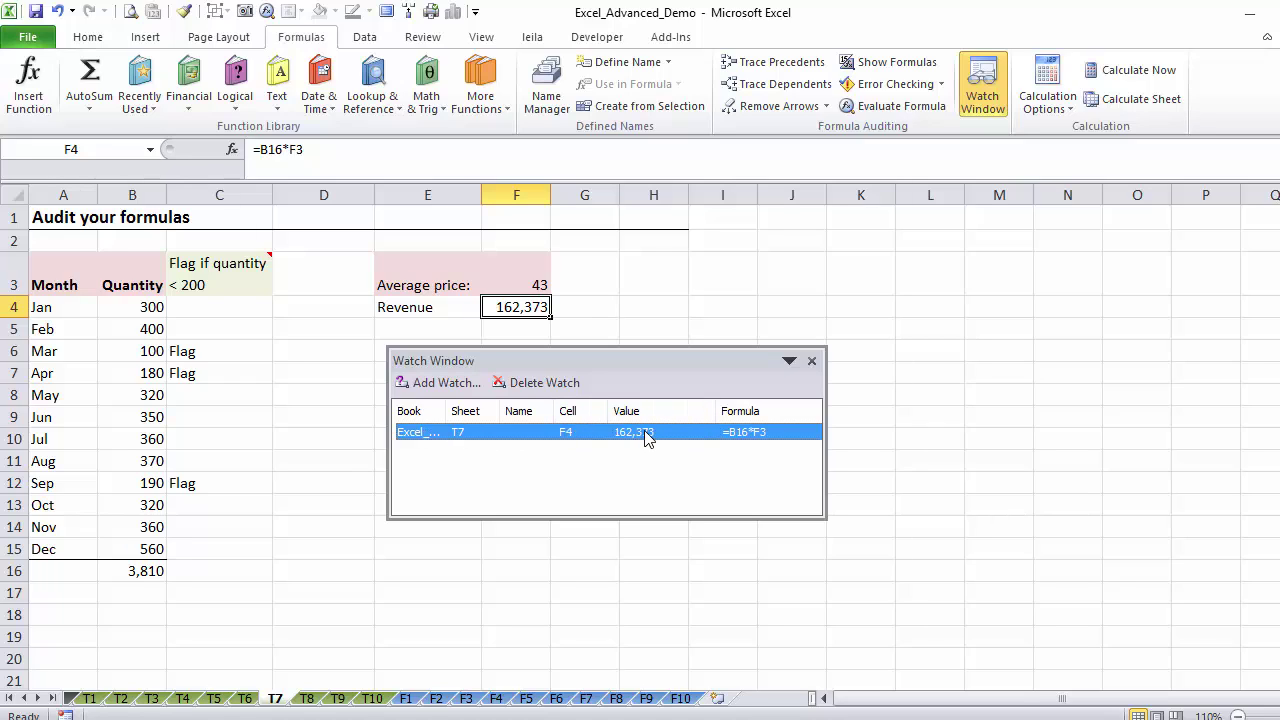
Step: On sheet F4 set the D4 price to 200, and check T7's watched revenue rises to 185,819
left_click(496, 699)
left_click_drag(643, 357, 702, 280)
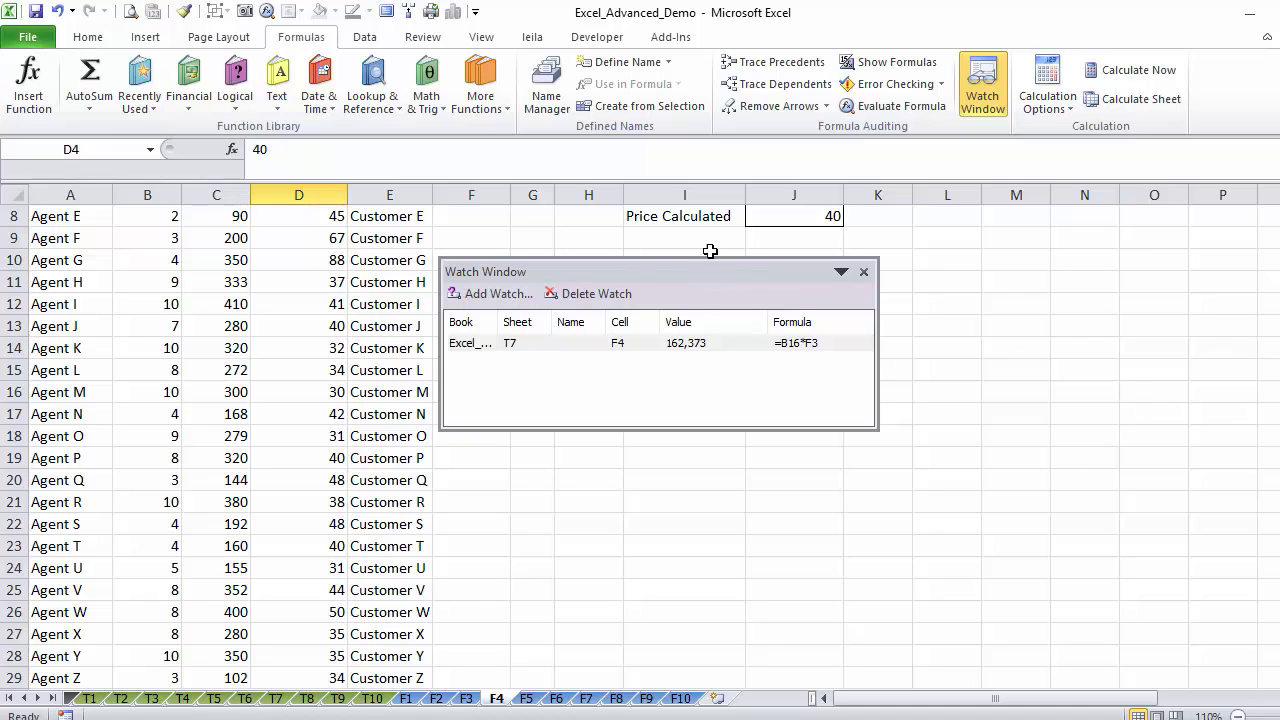
mouse_move(710, 253)
left_mouse_down()
mouse_move(711, 290)
mouse_move(710, 265)
left_mouse_up()
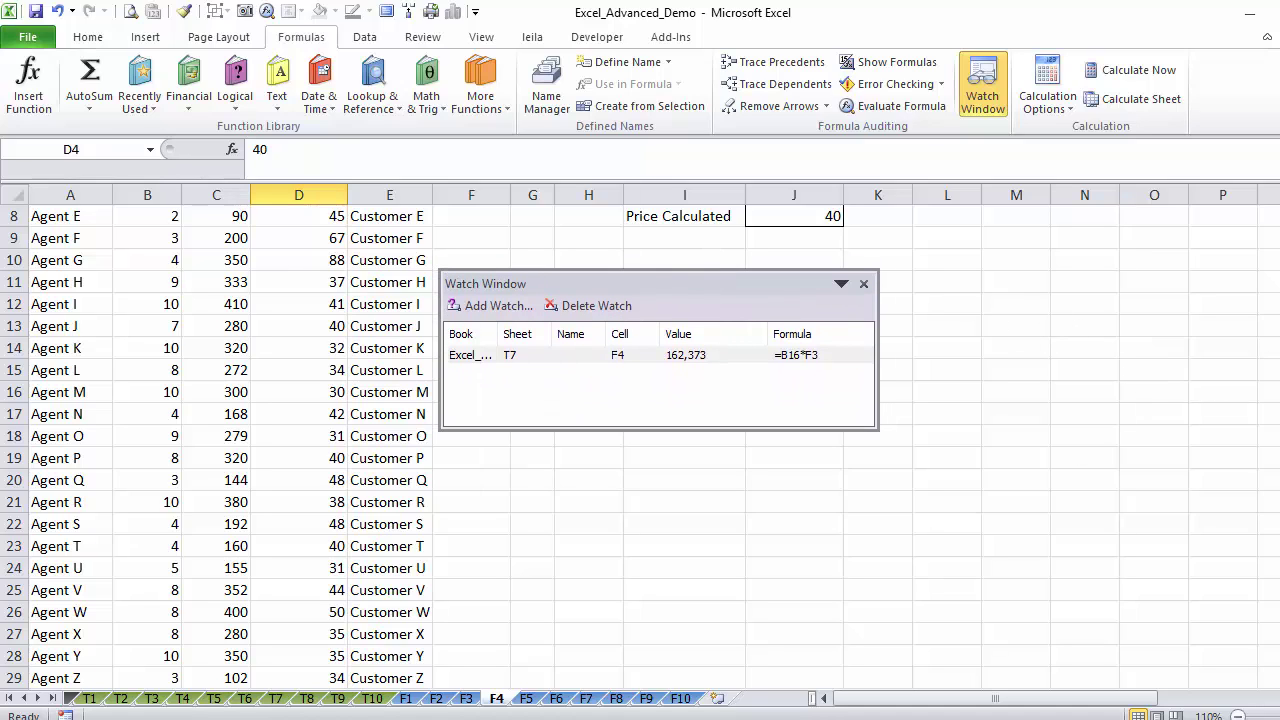
left_click_drag(1278, 440, 1278, 430)
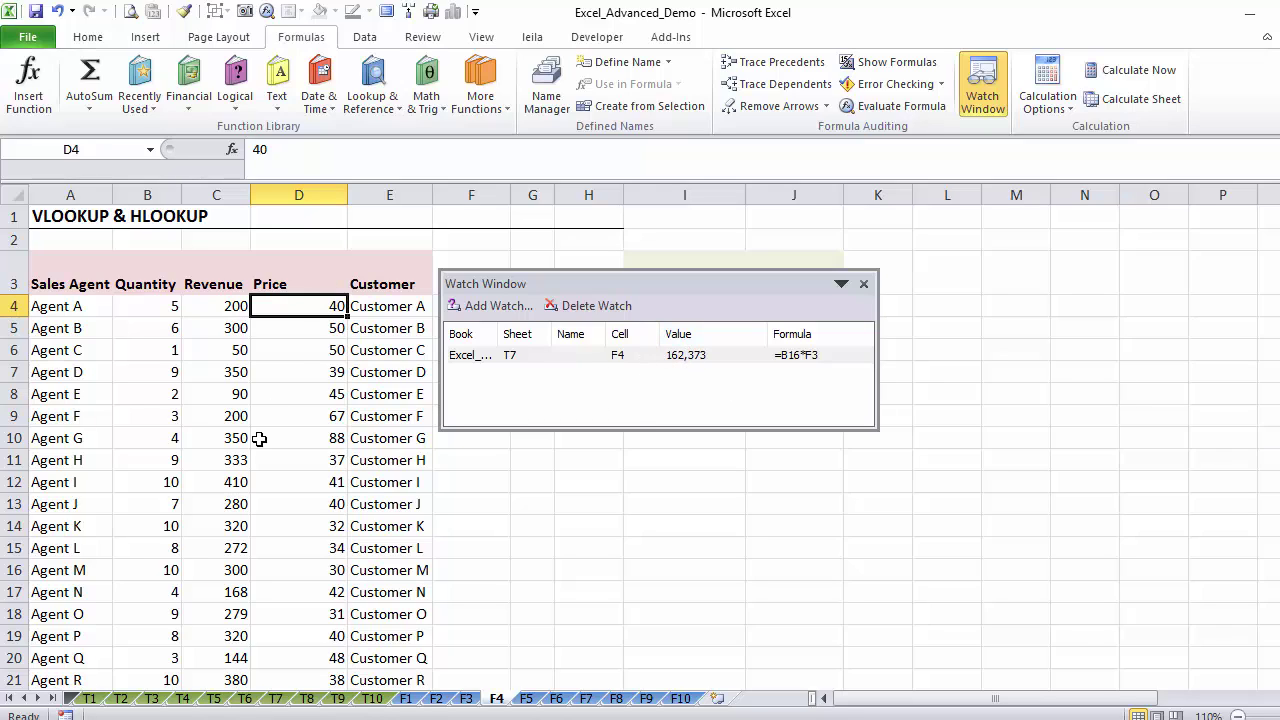
type("200")
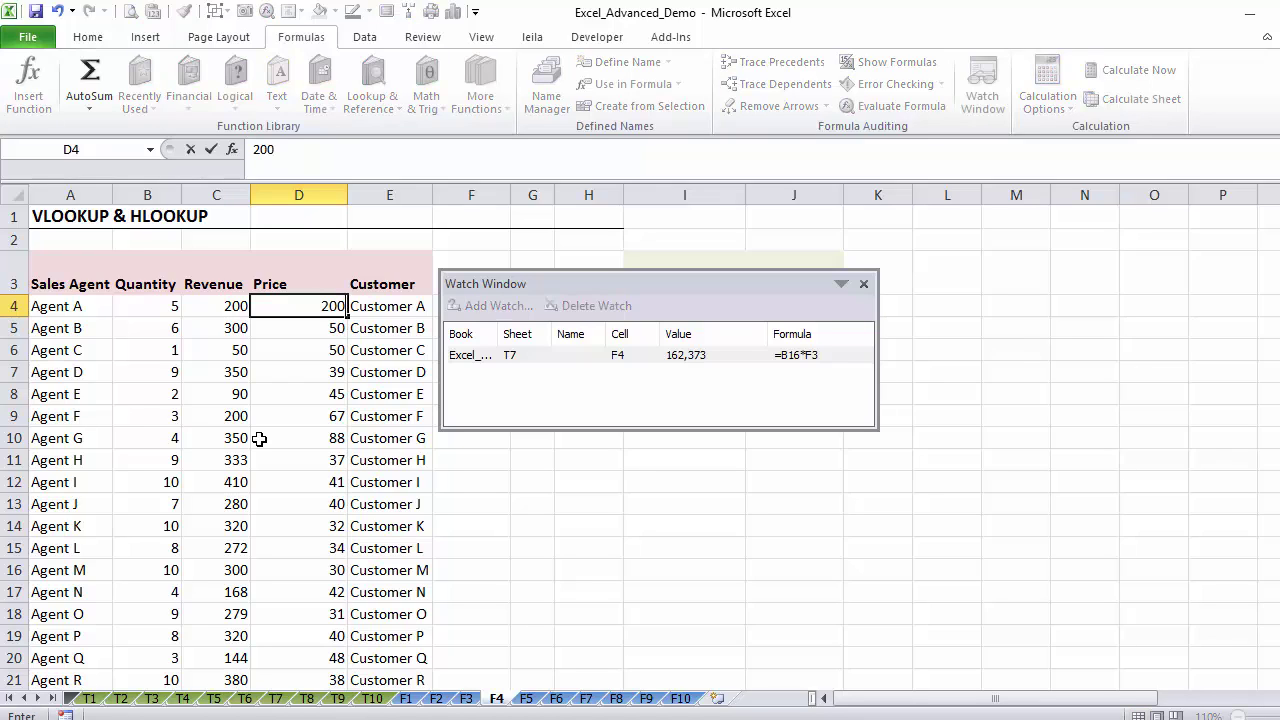
key("ctrl+Return")
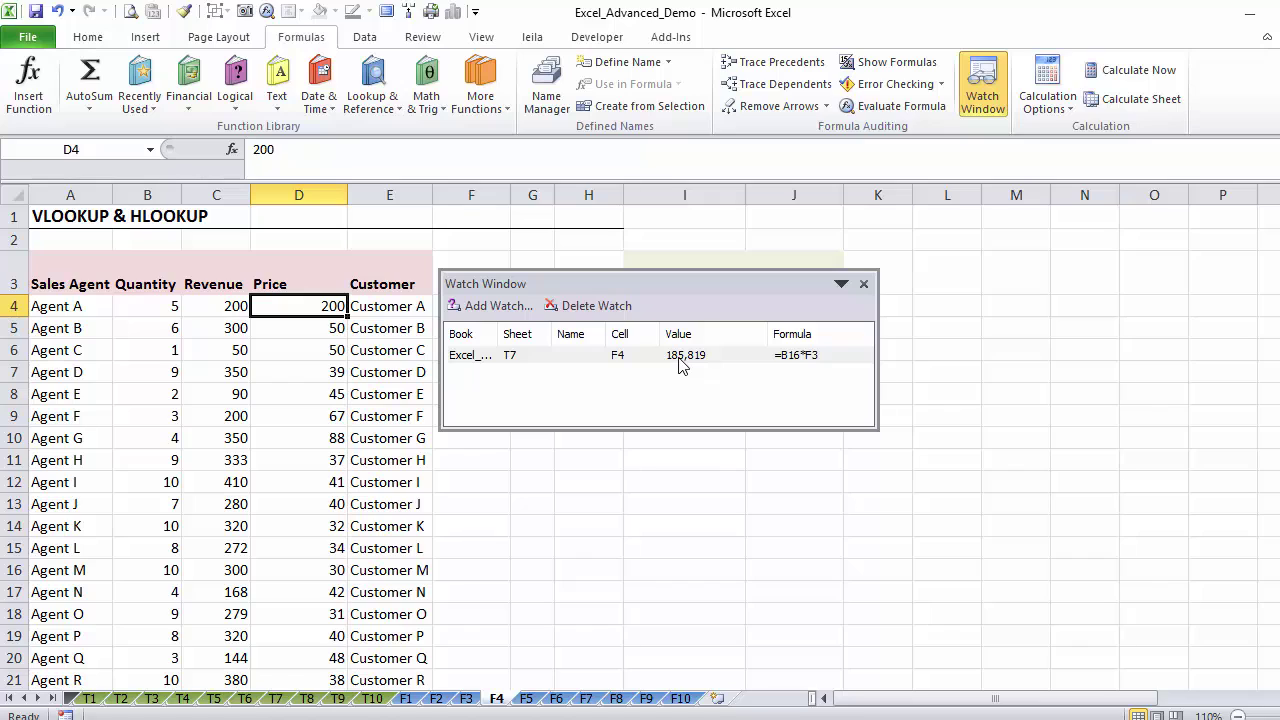
left_click(276, 699)
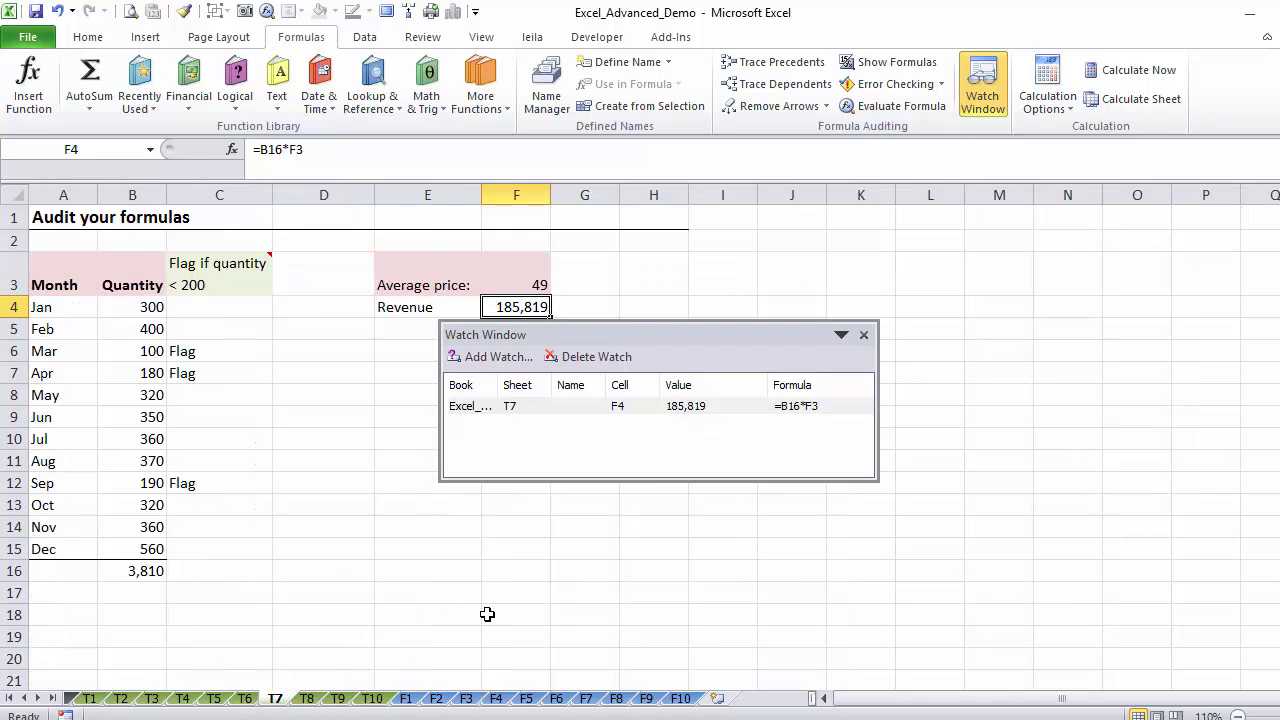
left_click(497, 699)
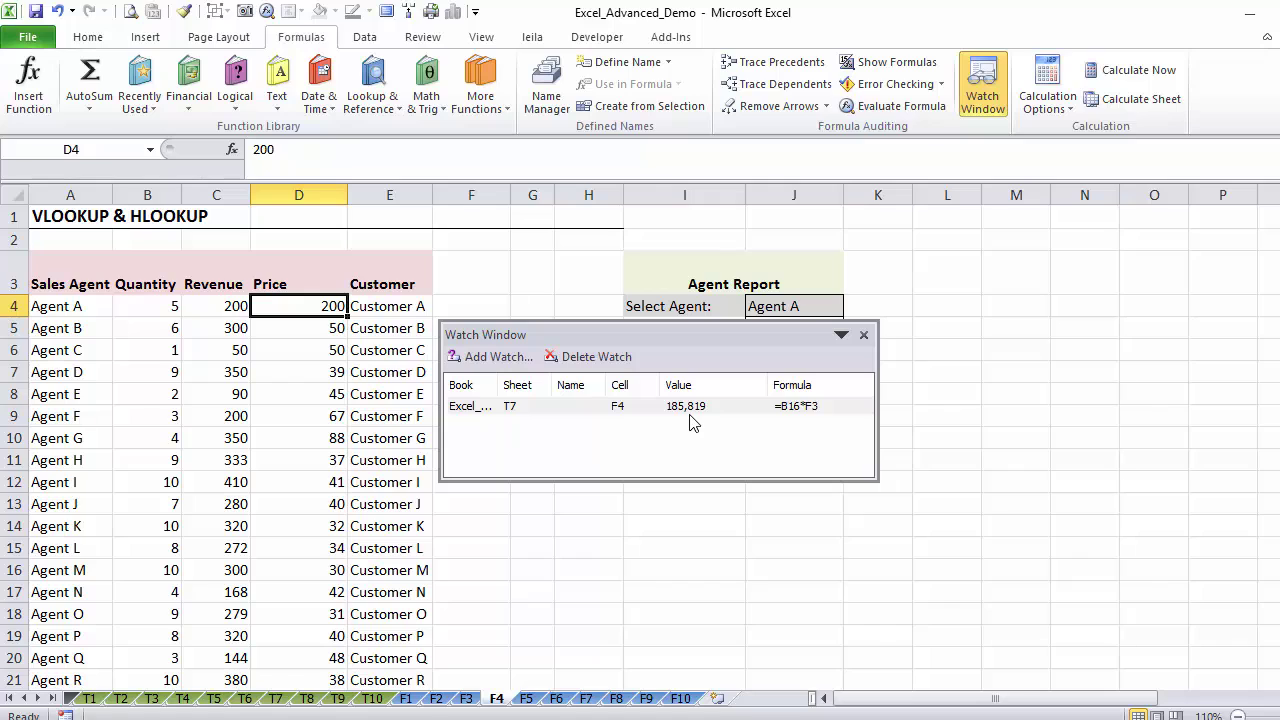
left_click(278, 699)
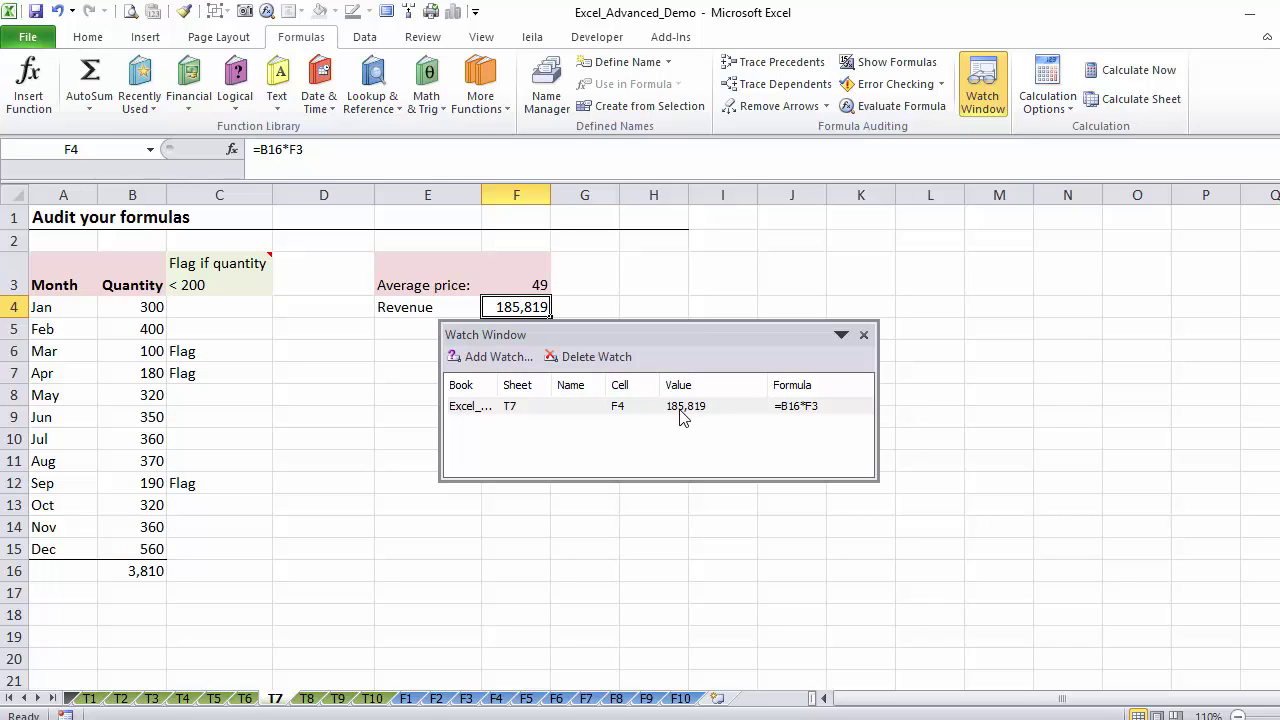
Step: Add watches for the January–April quantities in B4:B7 and browse their watch entries
left_click(136, 308)
left_click_drag(136, 308, 137, 370)
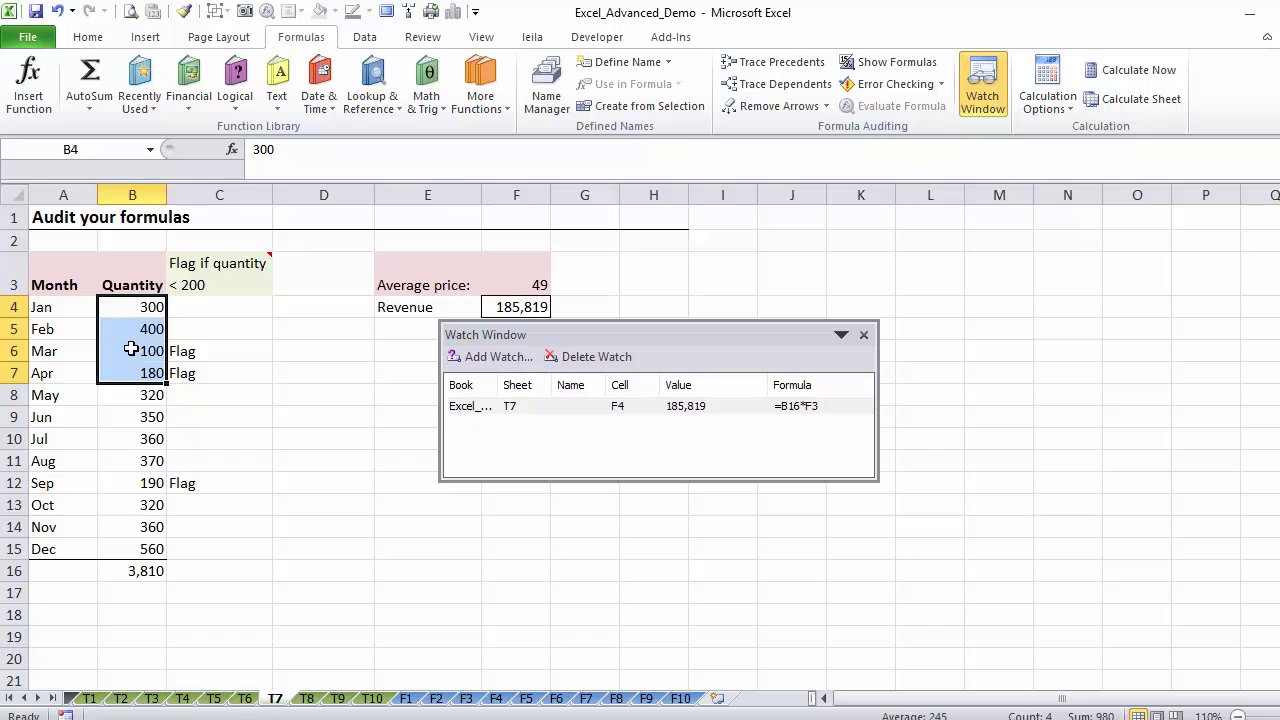
left_click(470, 357)
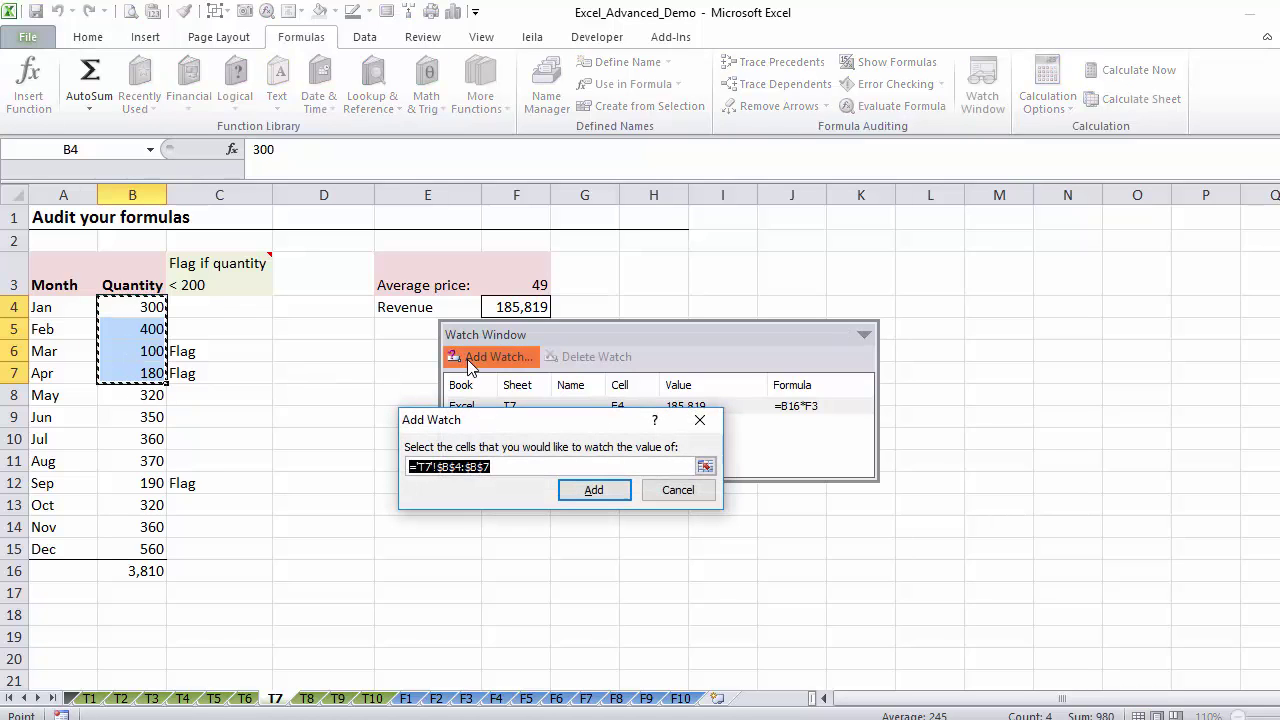
left_click(592, 490)
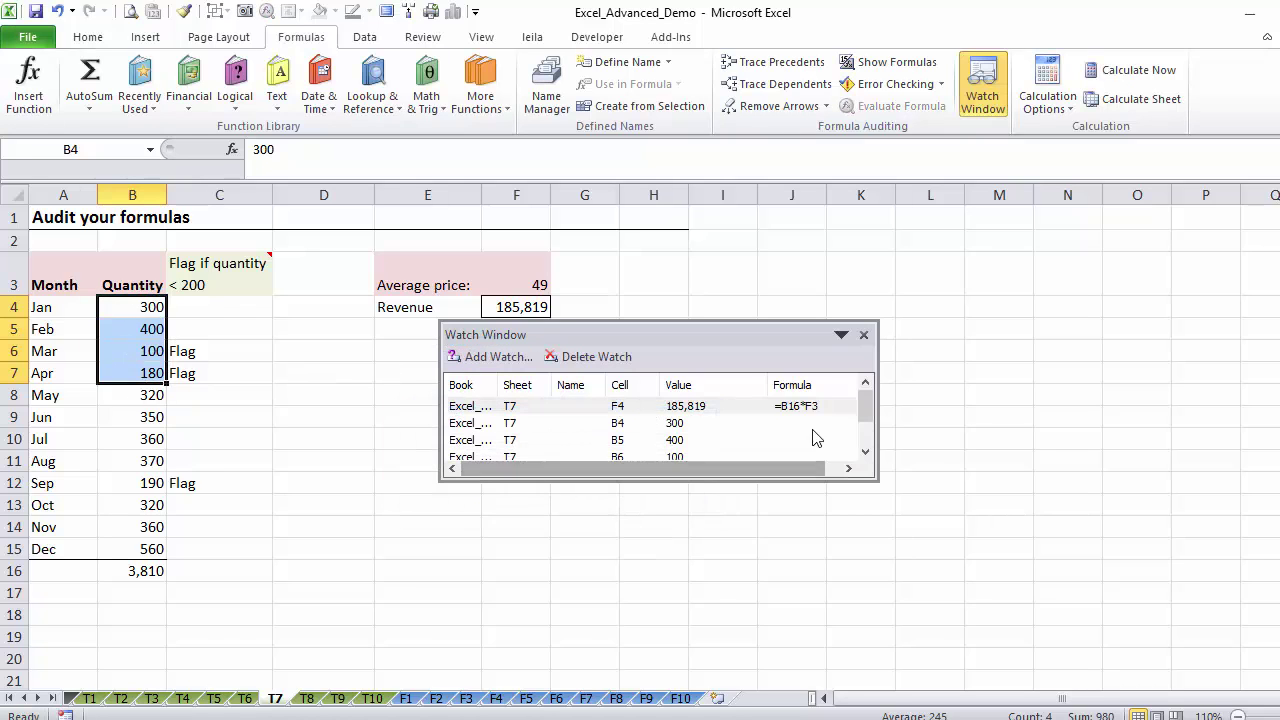
left_click(676, 426)
left_click(676, 442)
left_click(676, 458)
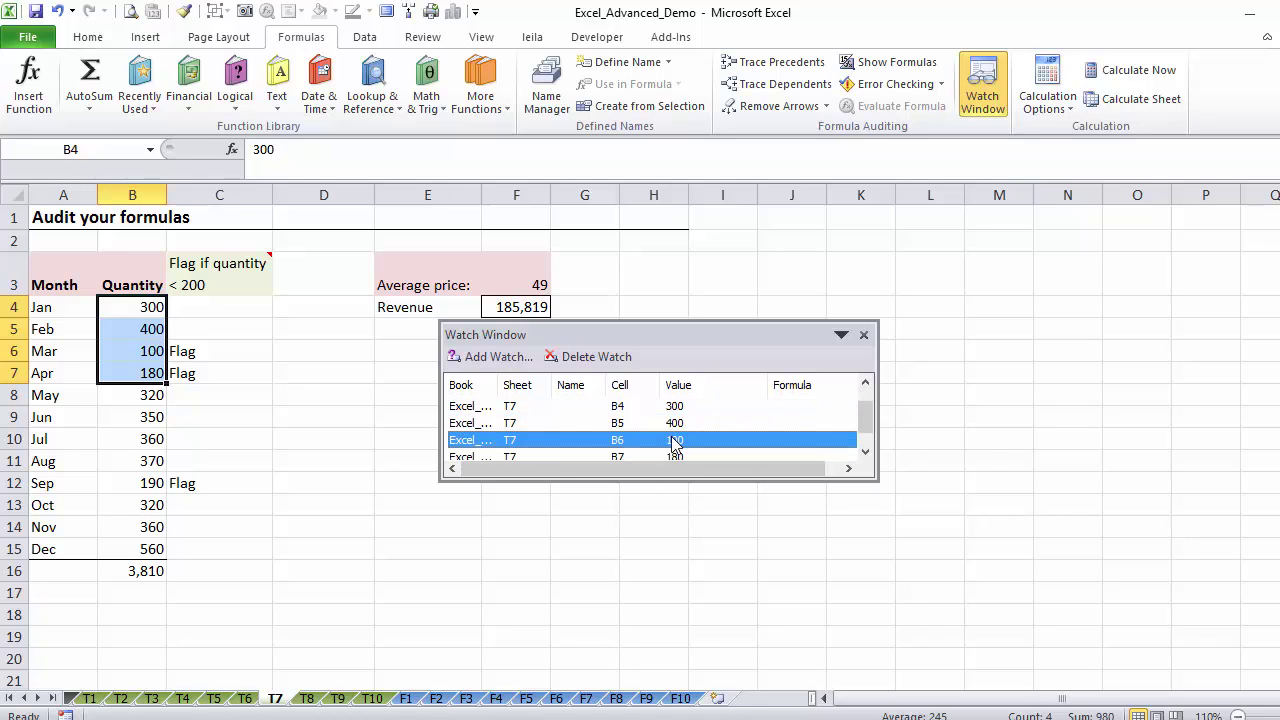
left_click(676, 424)
left_click(673, 407)
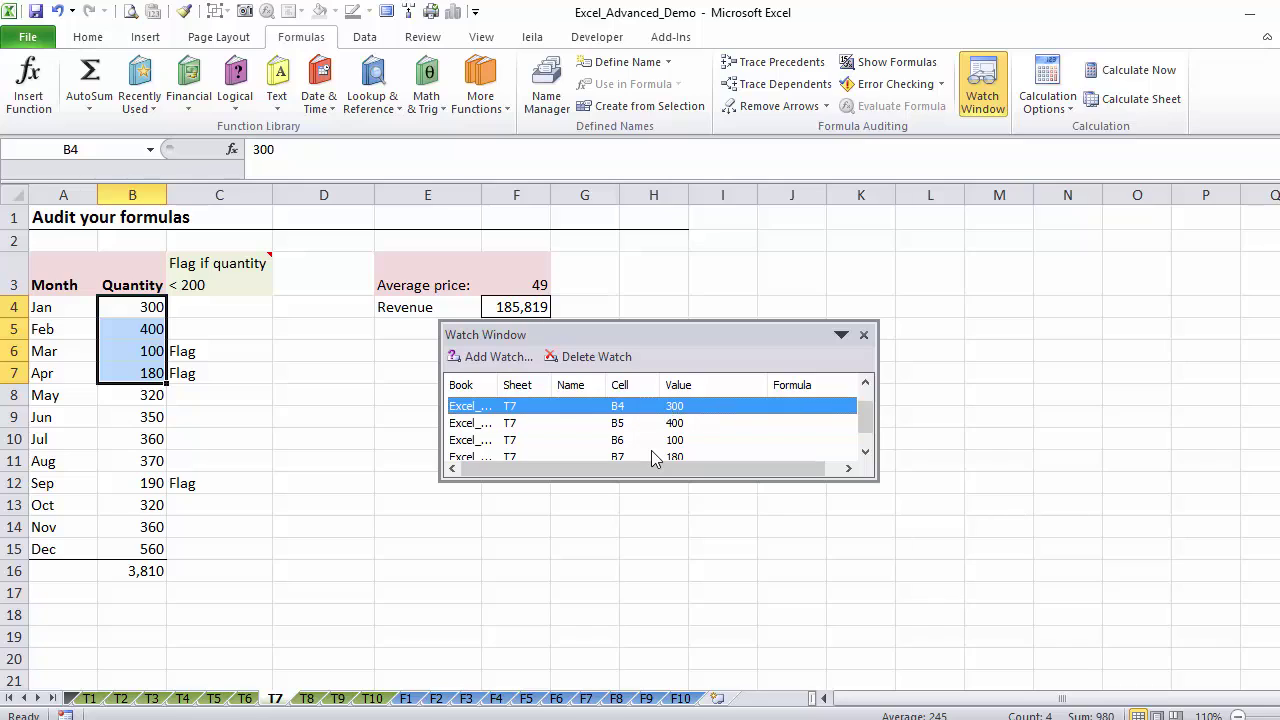
Step: Delete the F4 revenue watch and all four quantity watches, then close the Watch Window
key("Up")
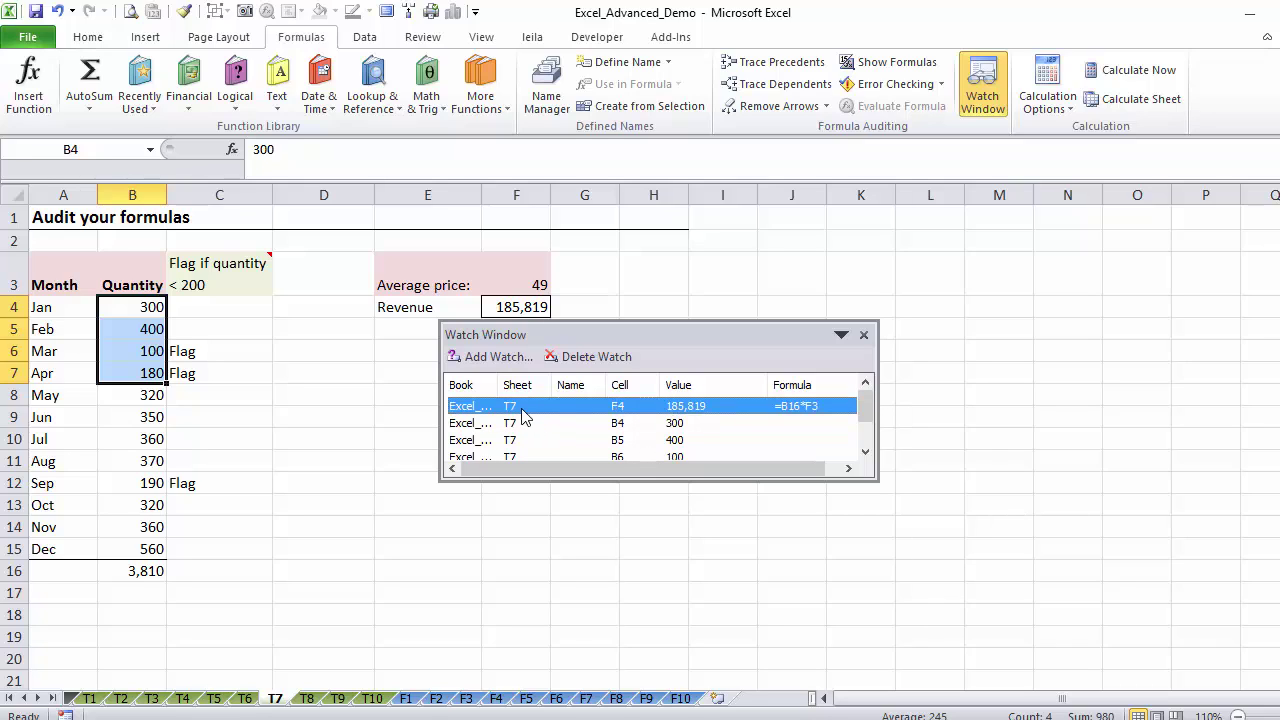
left_click(580, 360)
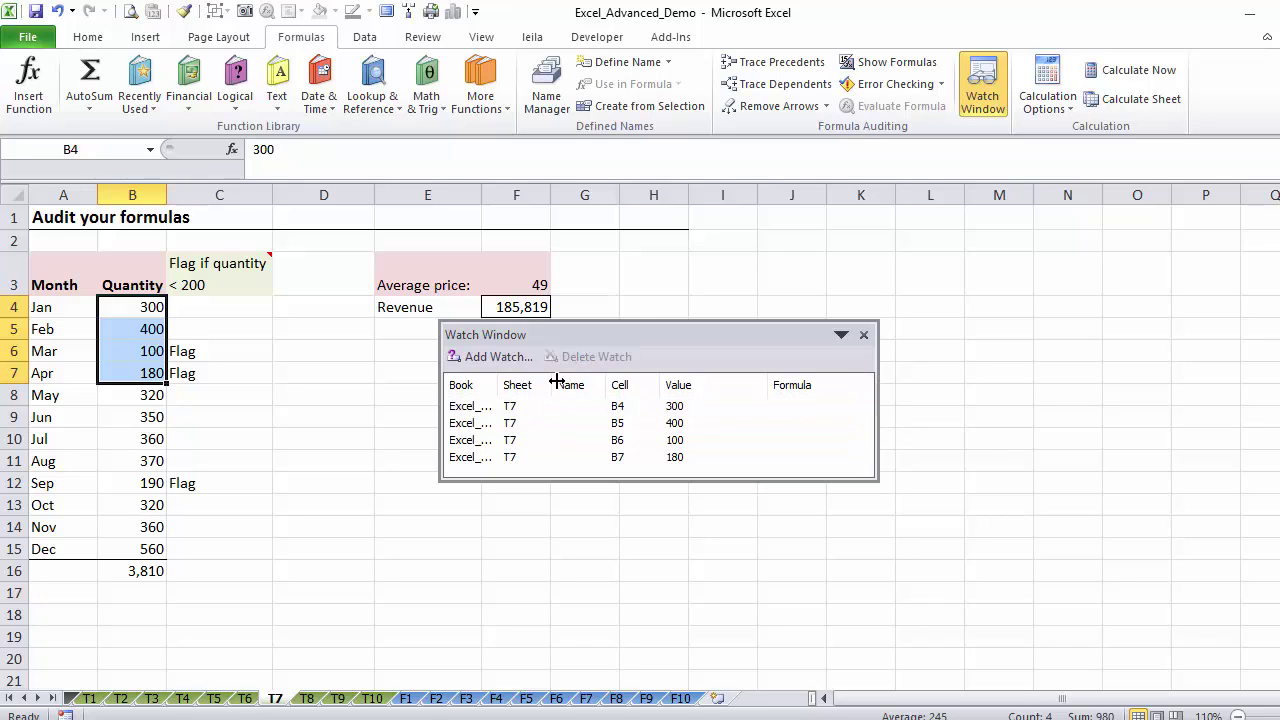
left_click(513, 410)
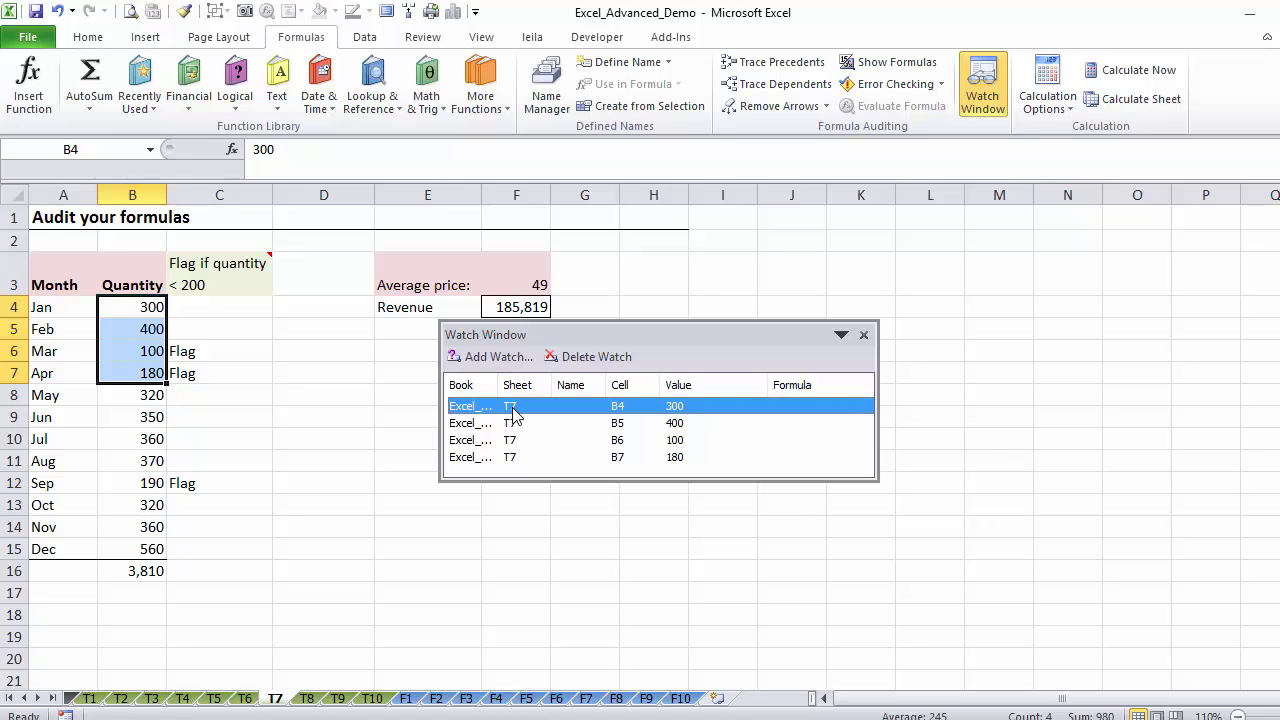
key("shift+Down")
key("shift+Down")
key("shift+Down")
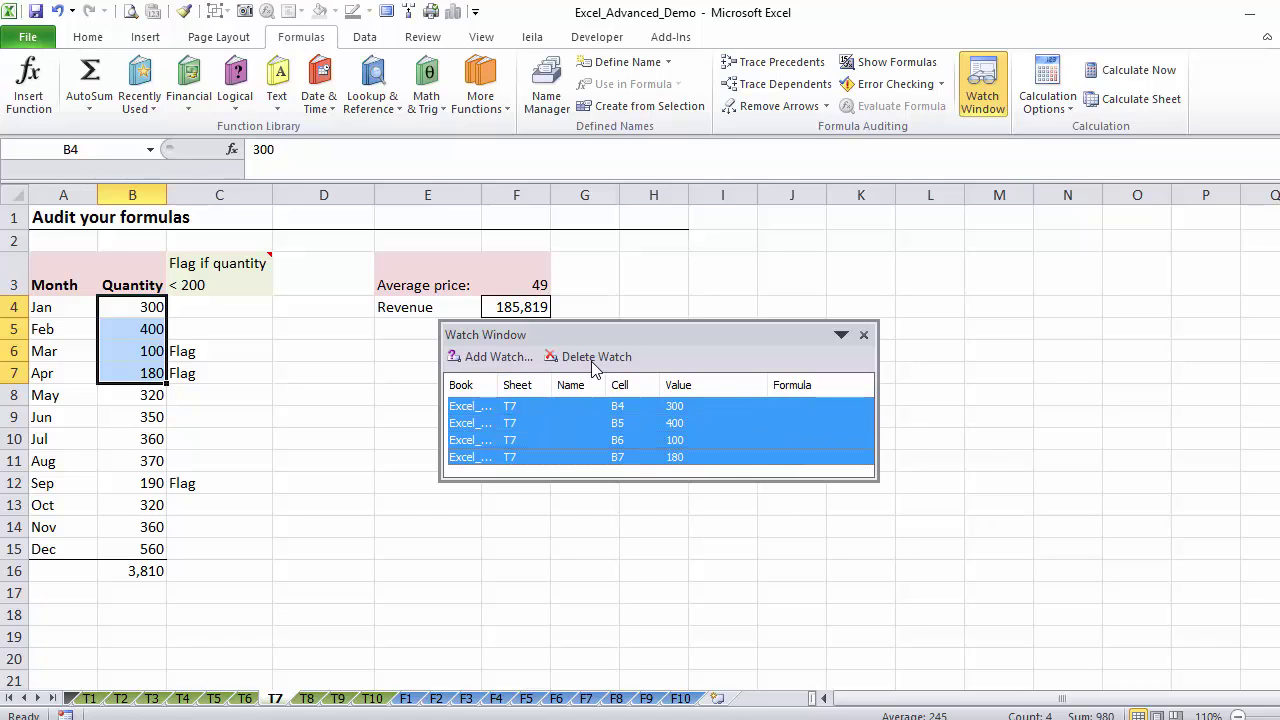
left_click(593, 361)
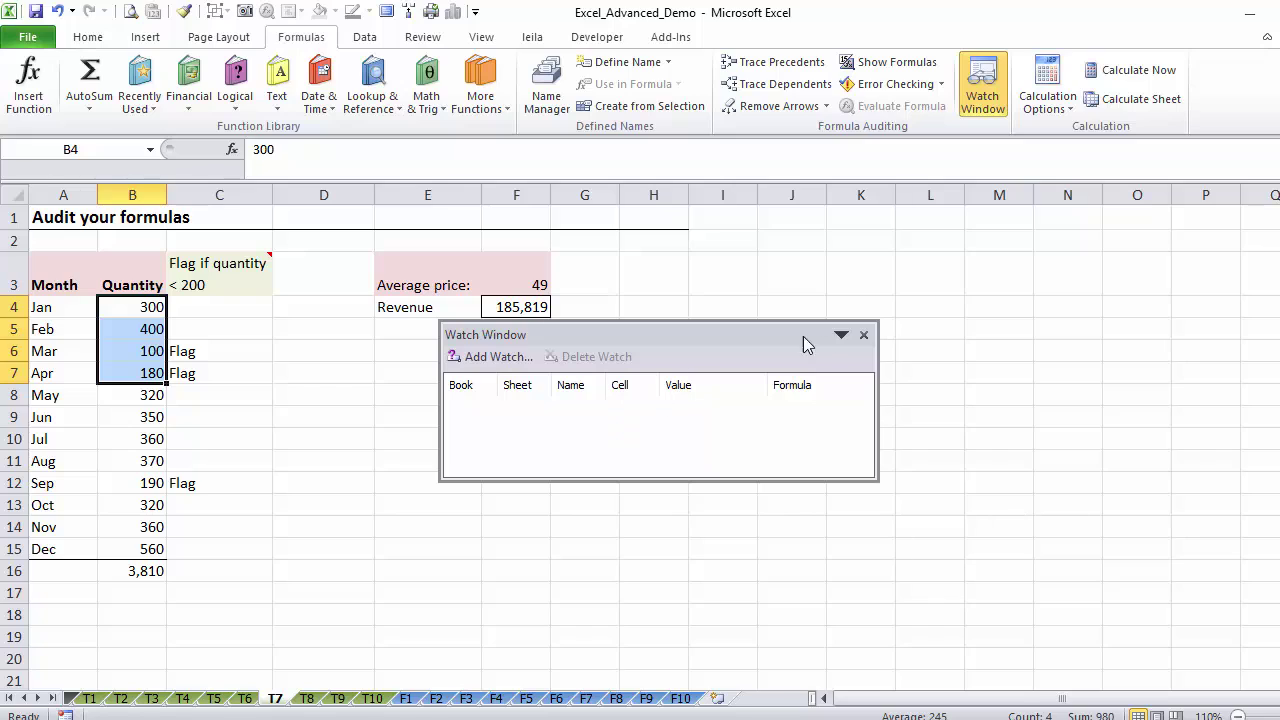
left_click(864, 336)
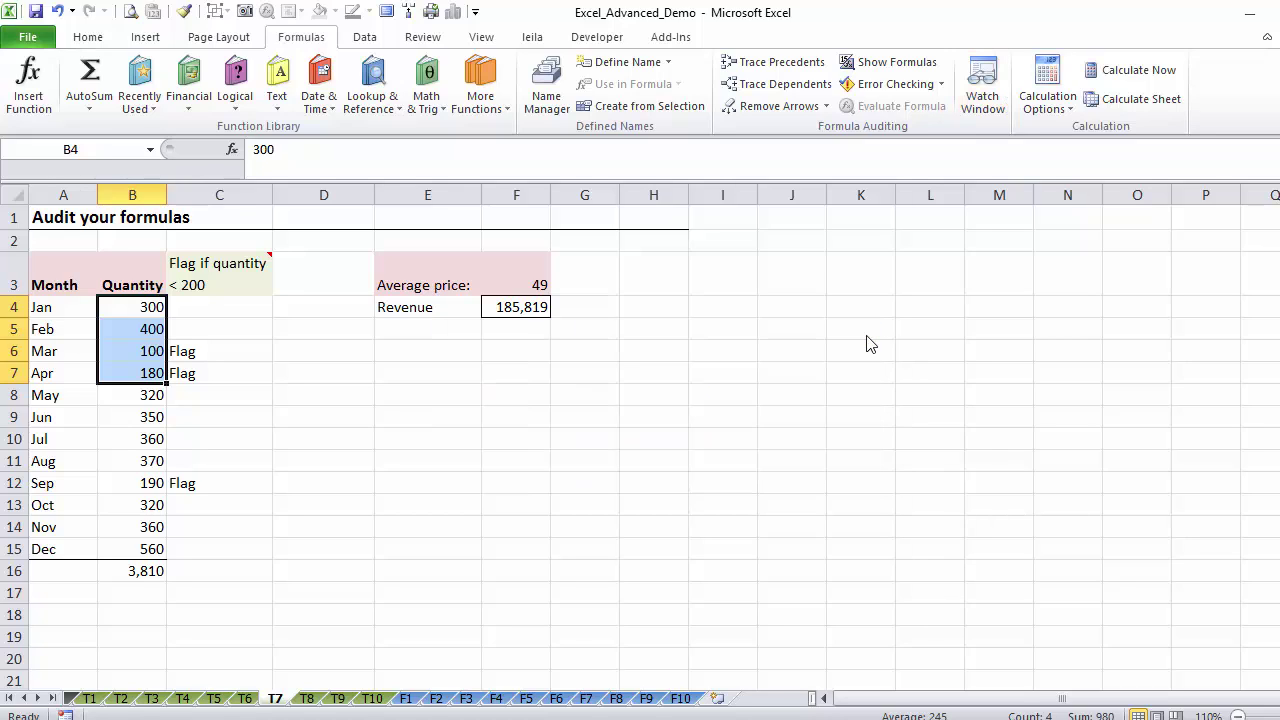
Step: Start Evaluate Formula on C4's =IF(B4<200,"Flag","") and move the dialog up over the sheet
left_click(142, 376)
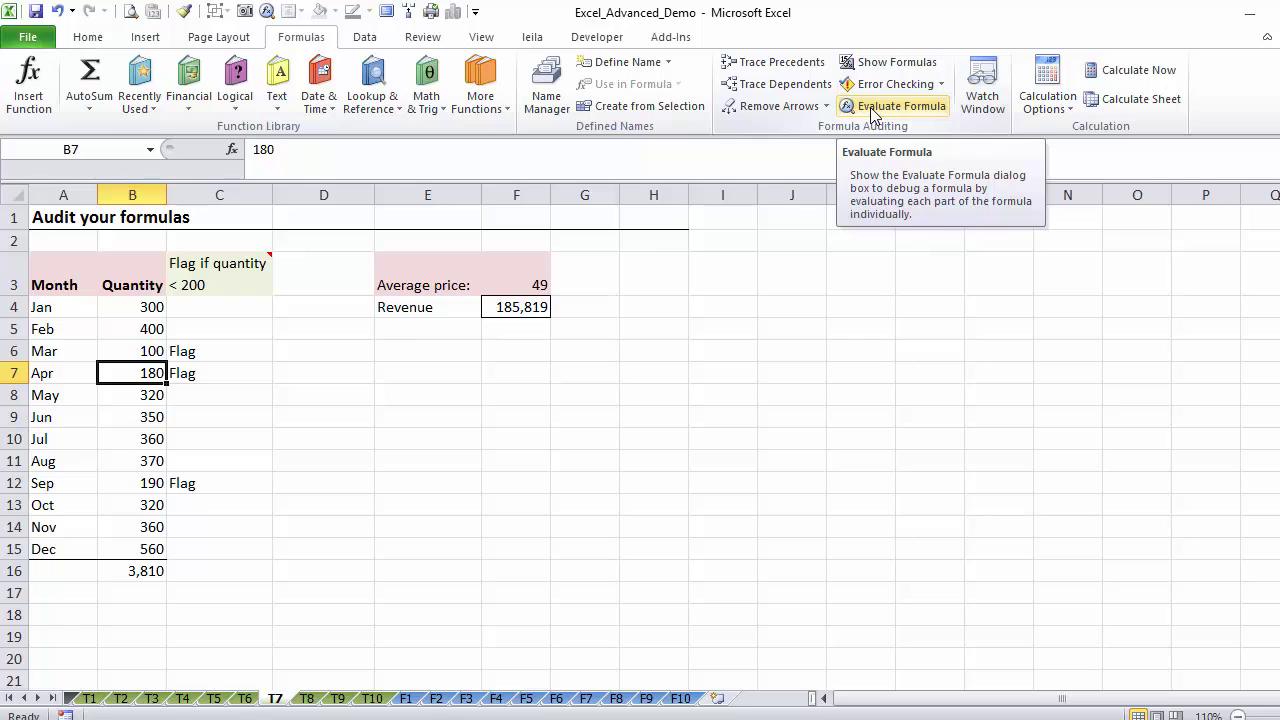
left_click(224, 312)
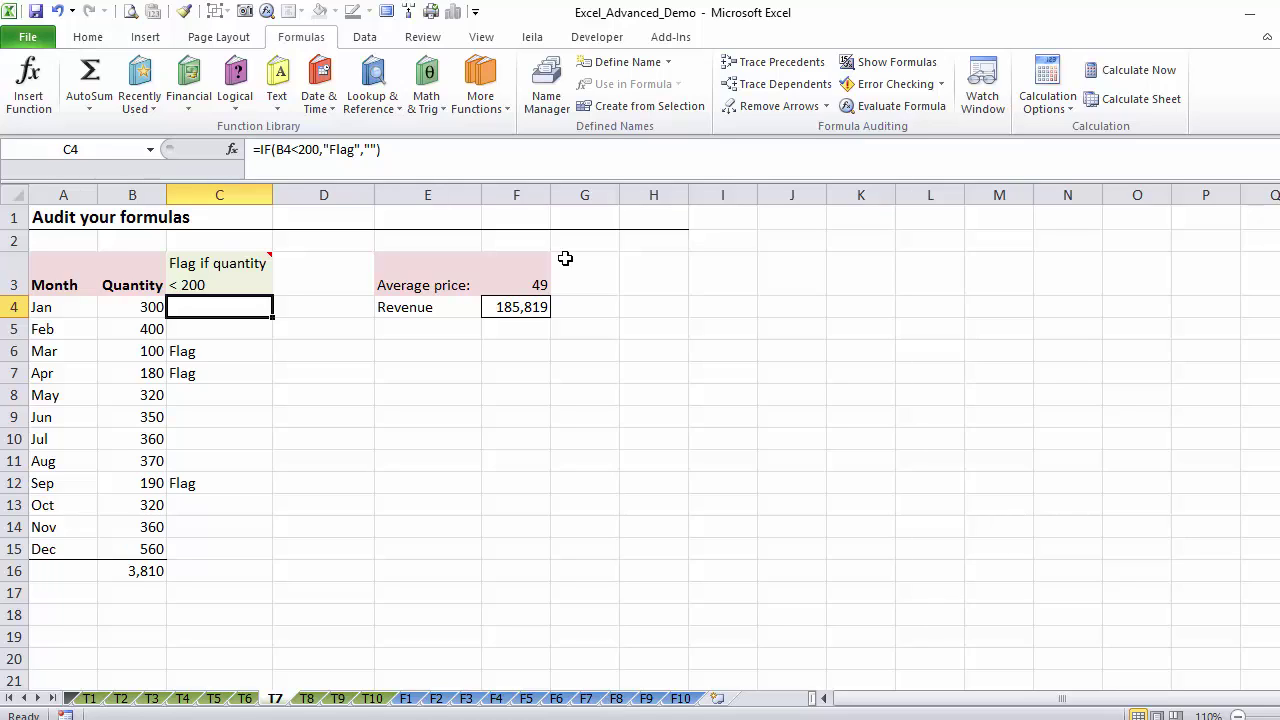
left_click(905, 108)
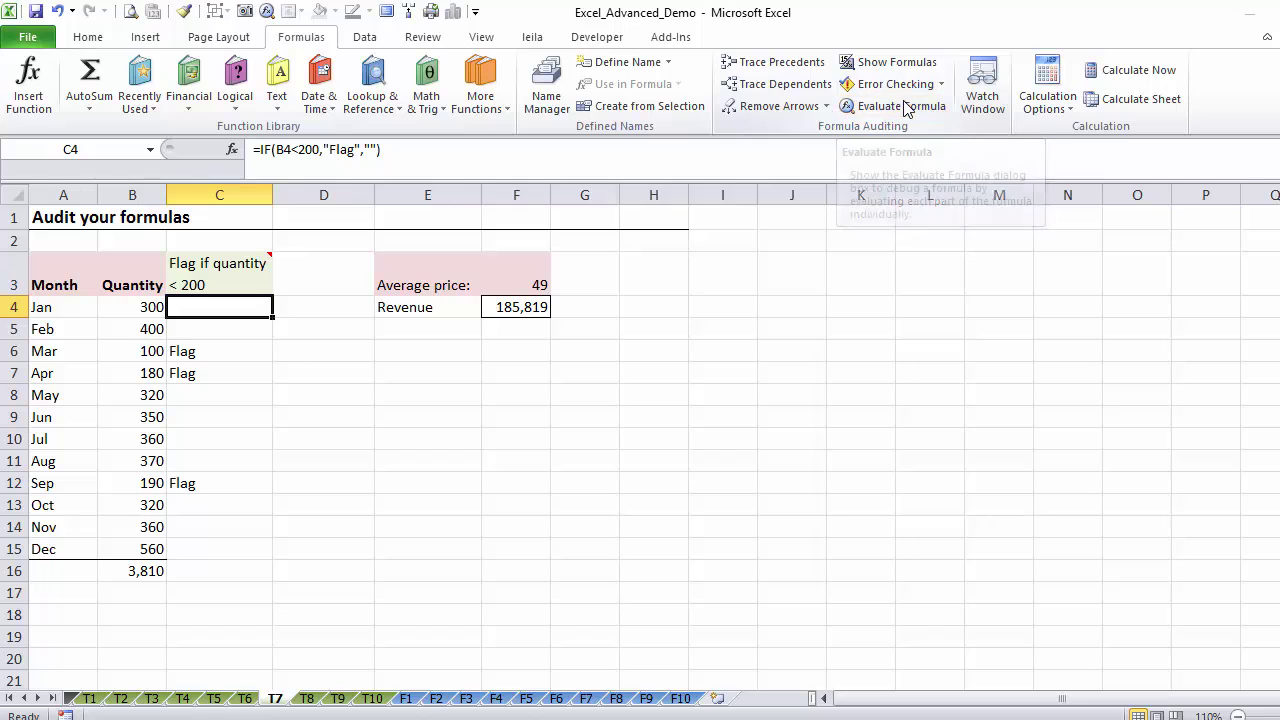
left_click_drag(476, 334, 460, 249)
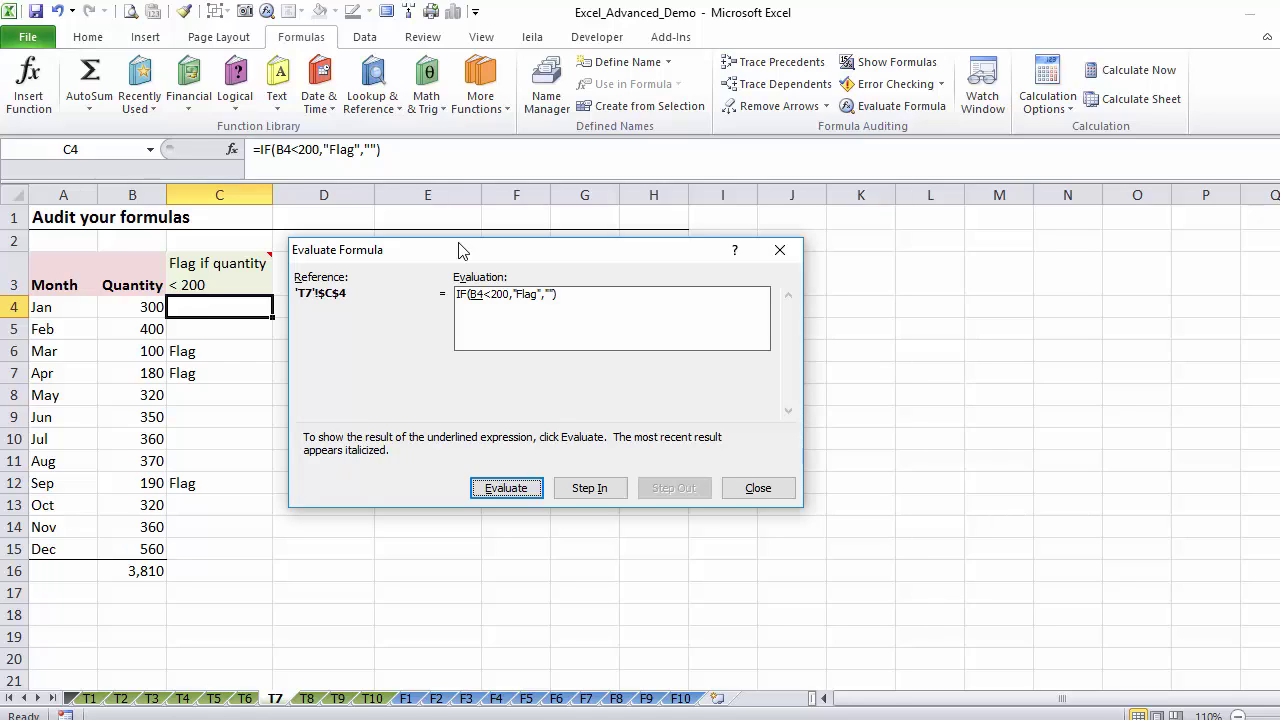
Step: Evaluate C4 through B4 = 300 and 300<200 = FALSE to a blank result, then close
left_click(506, 490)
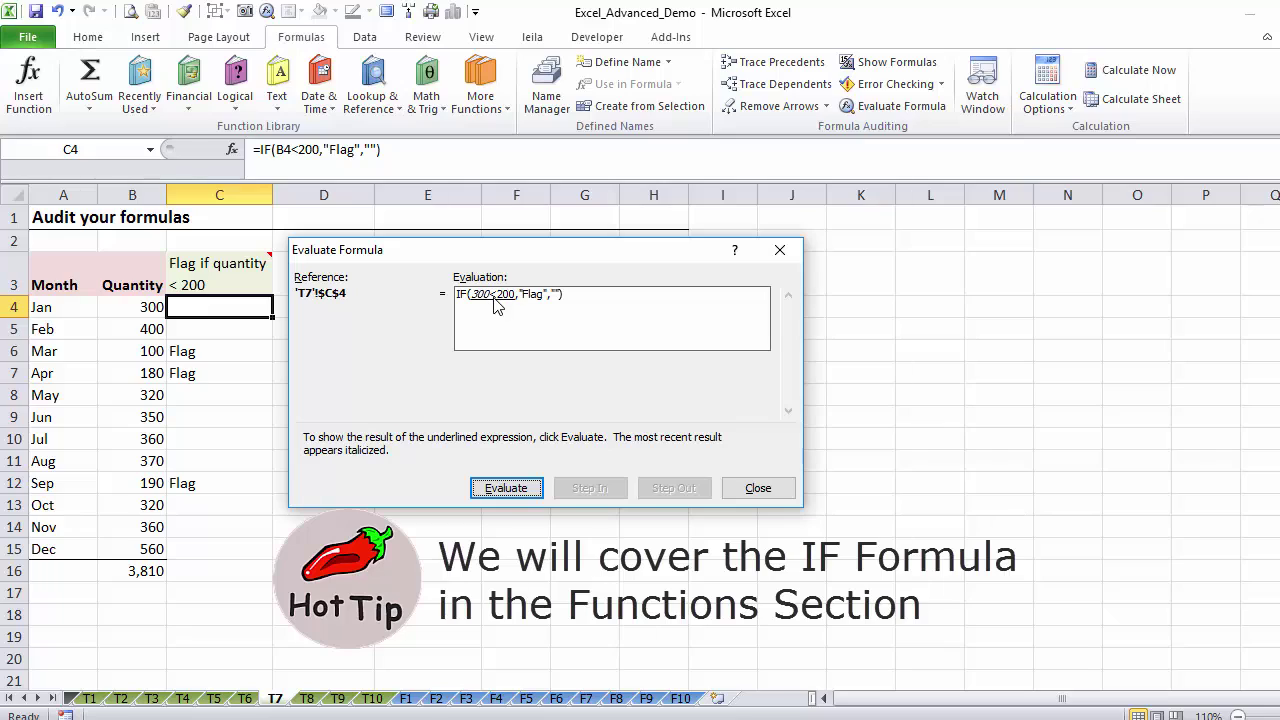
left_click(494, 489)
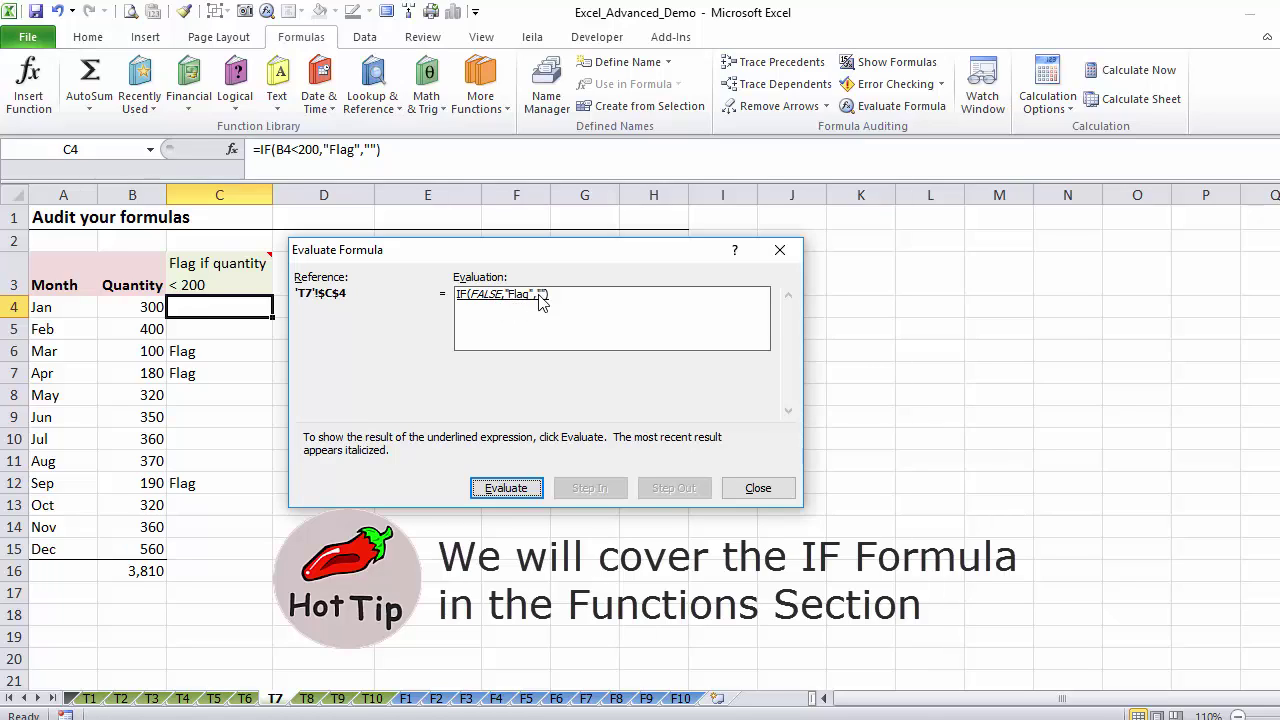
left_click(496, 490)
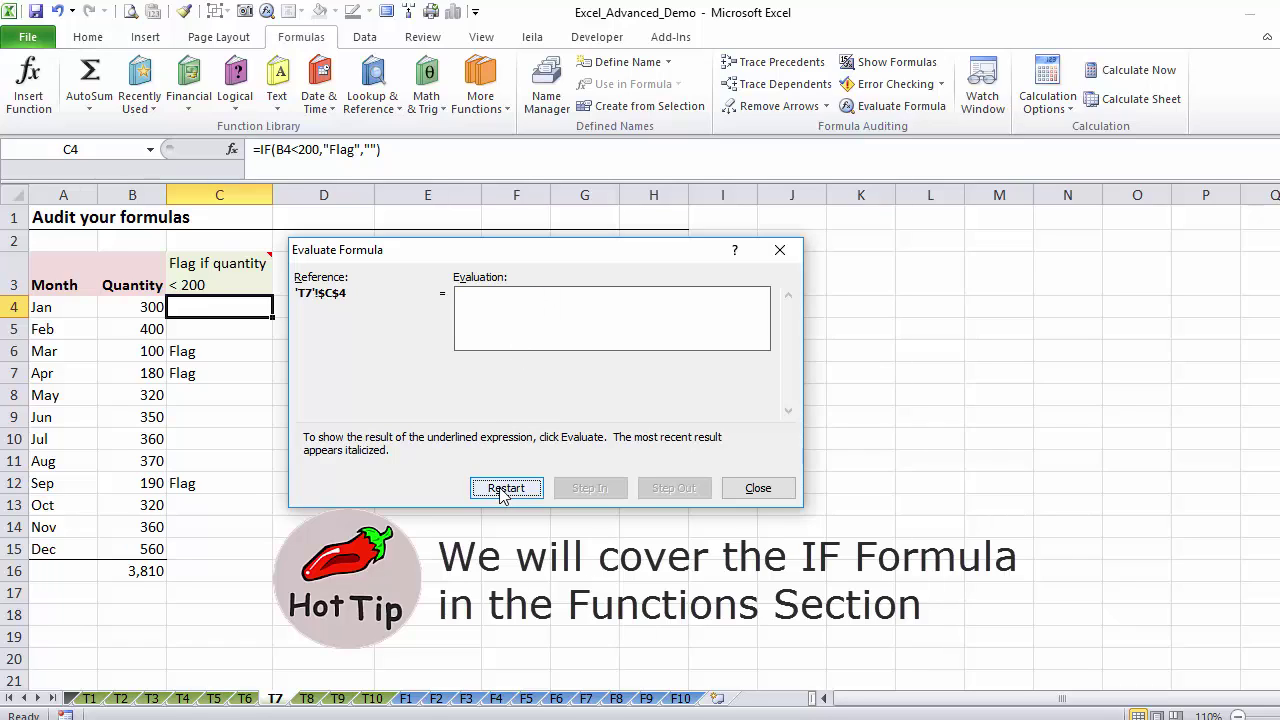
left_click(758, 488)
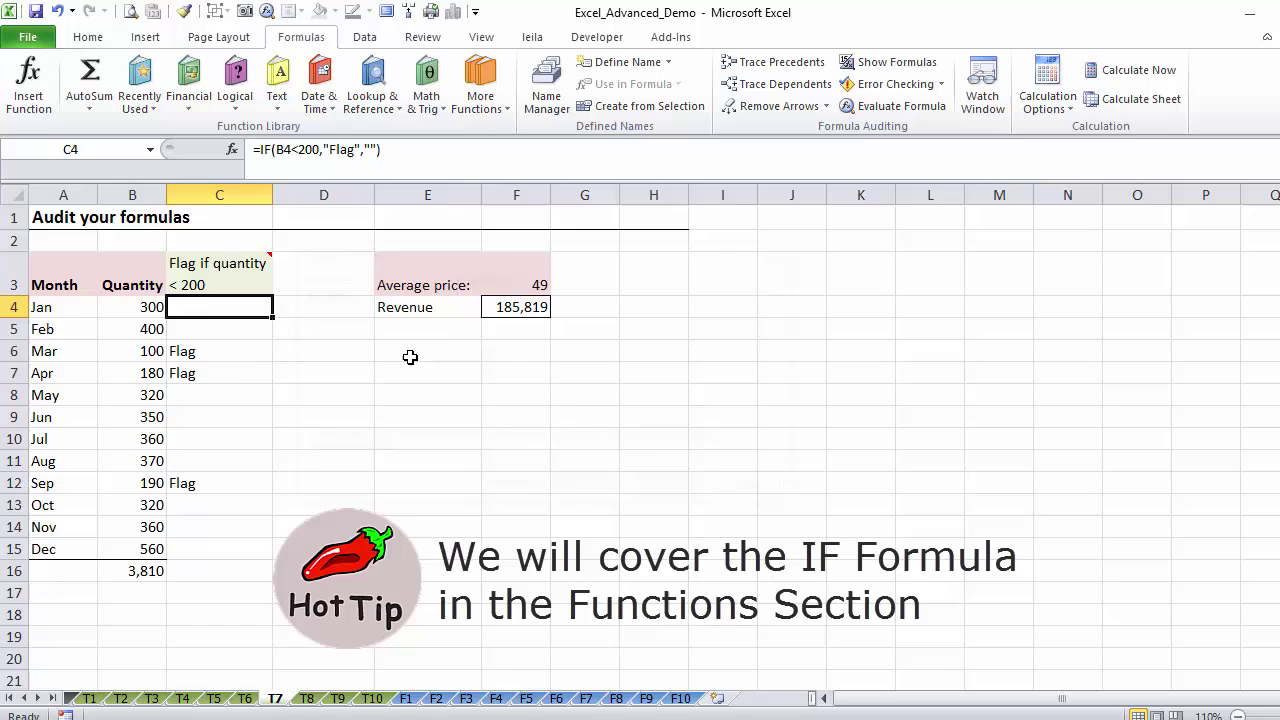
Step: Evaluate C6's IF formula: B6 becomes 100, 100<200 is TRUE, returning Flag; then close
left_click(240, 349)
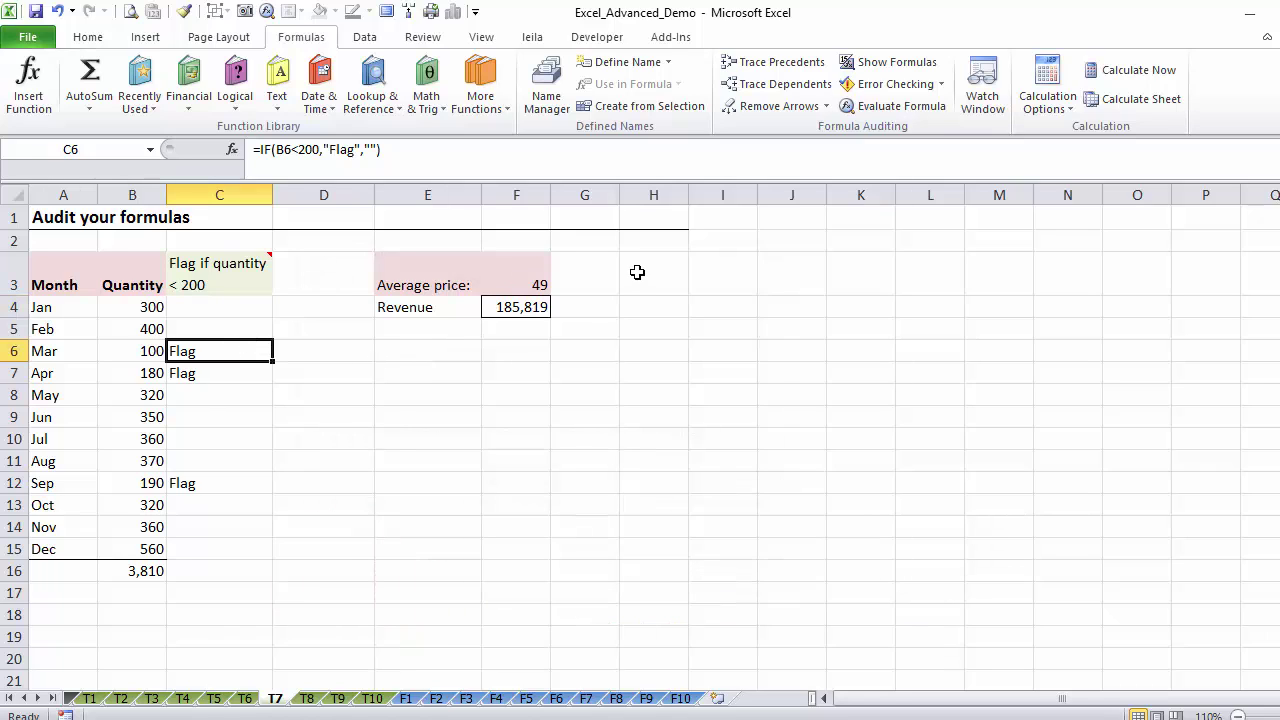
left_click(895, 108)
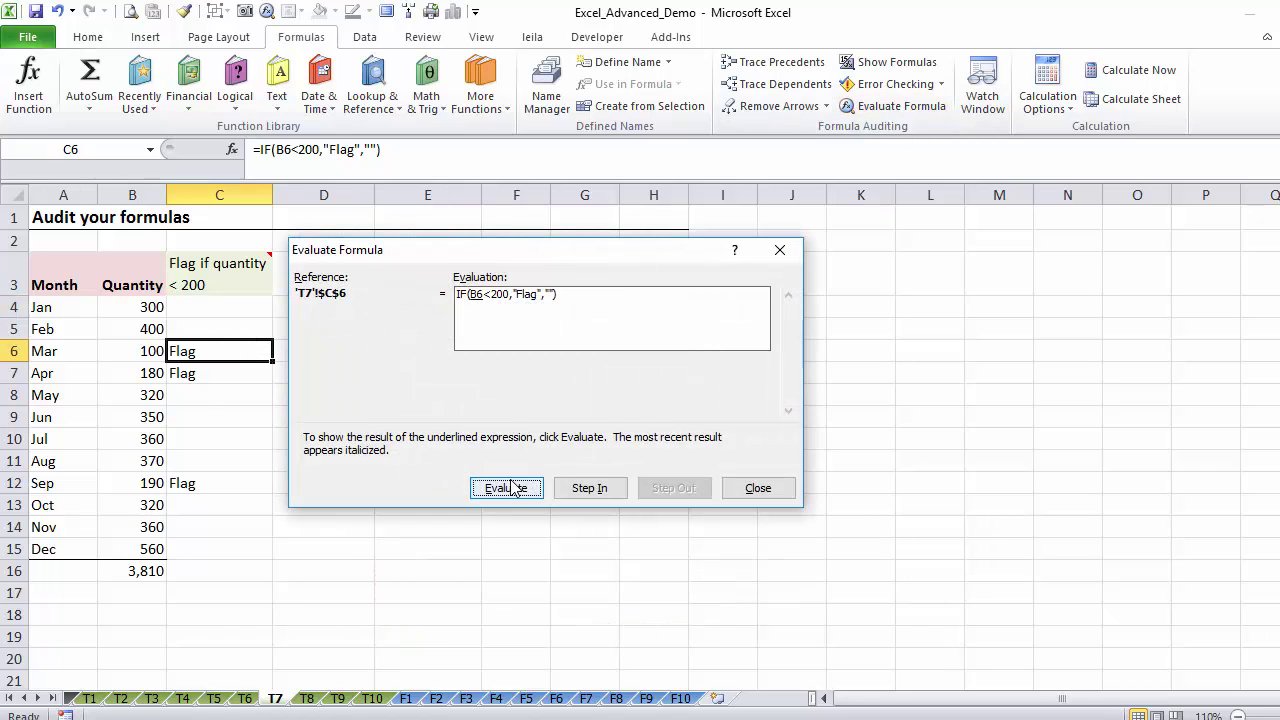
left_click(510, 487)
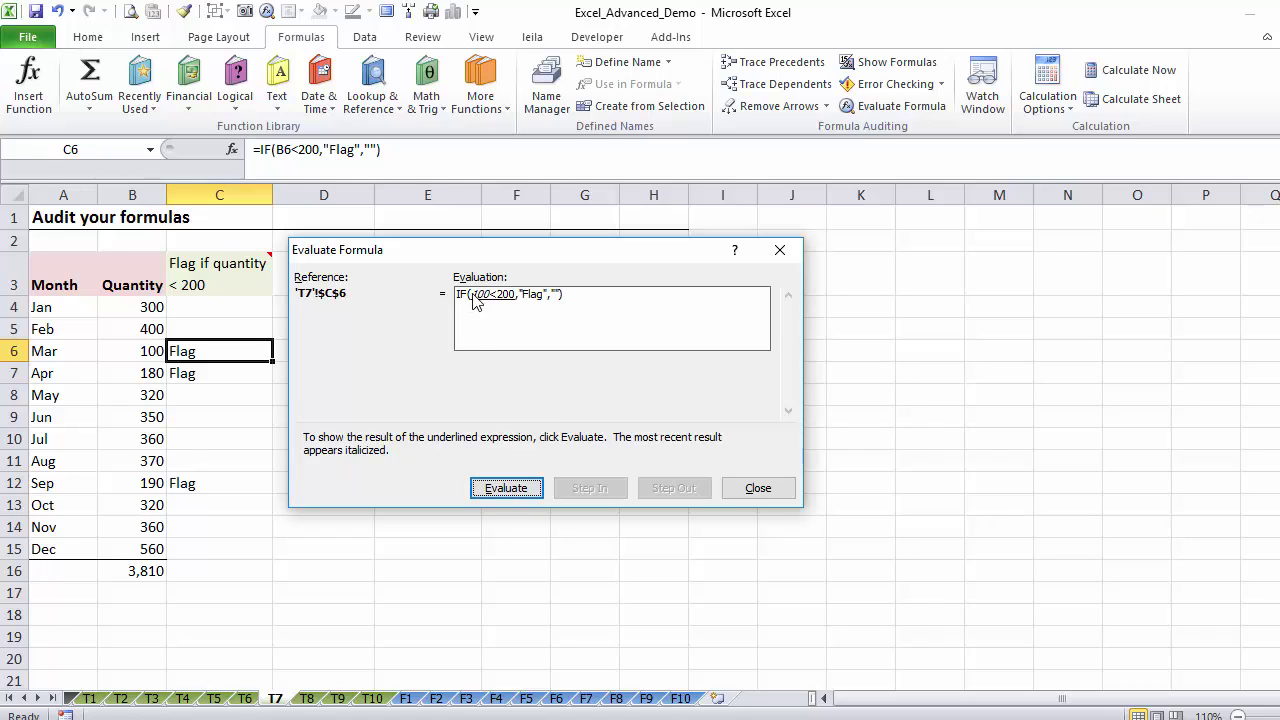
left_click(491, 485)
left_click(508, 490)
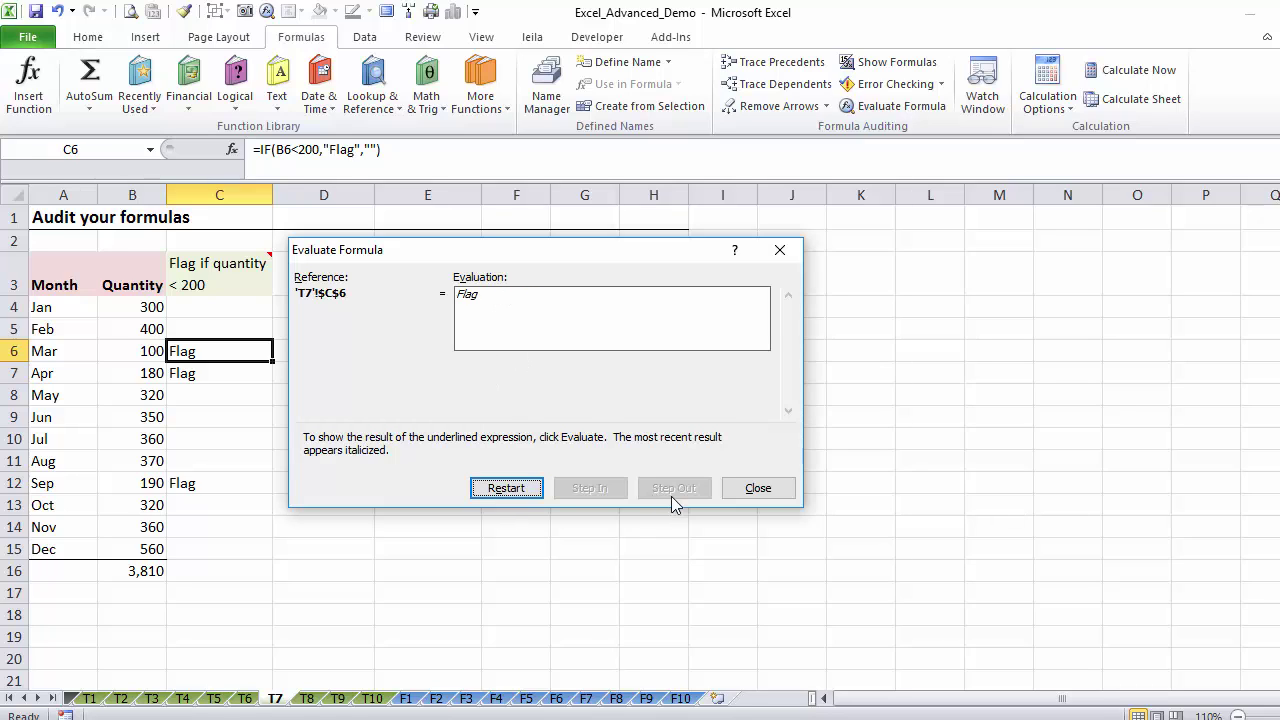
left_click(759, 488)
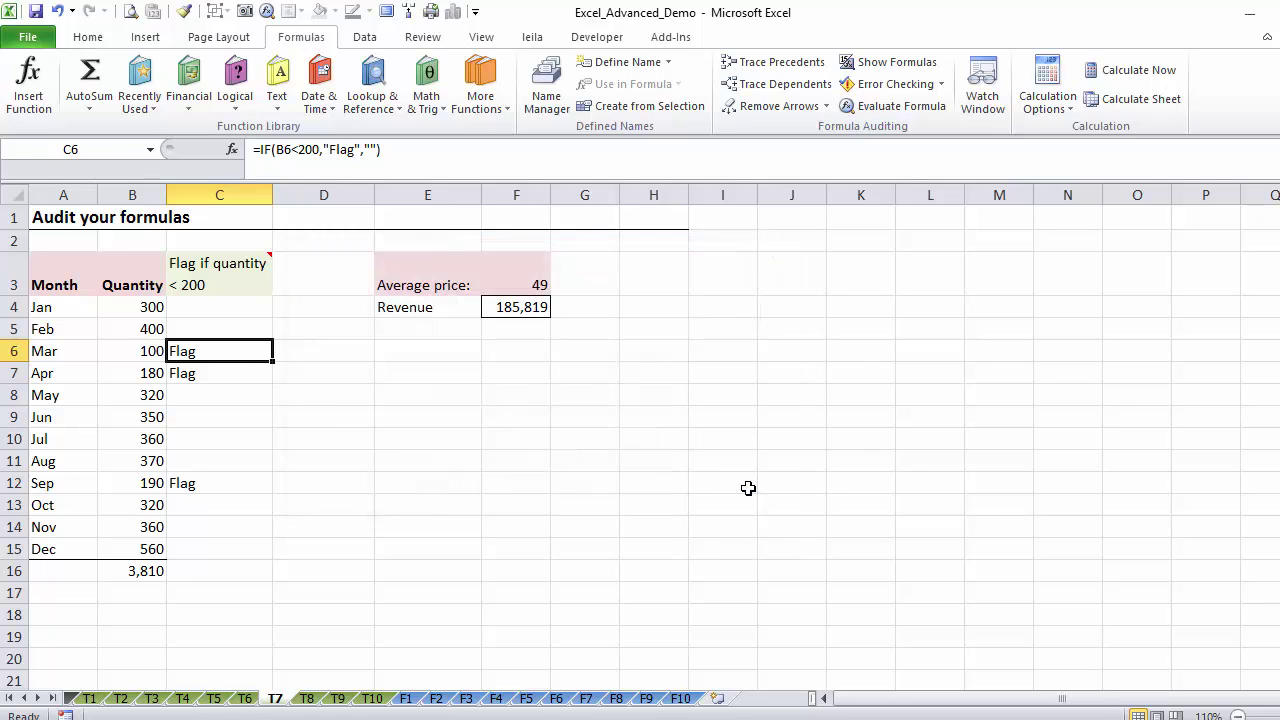
Step: Evaluate F4's =B16*F3 through 3810 times the unrounded average price to 185,819, then close
left_click(513, 310)
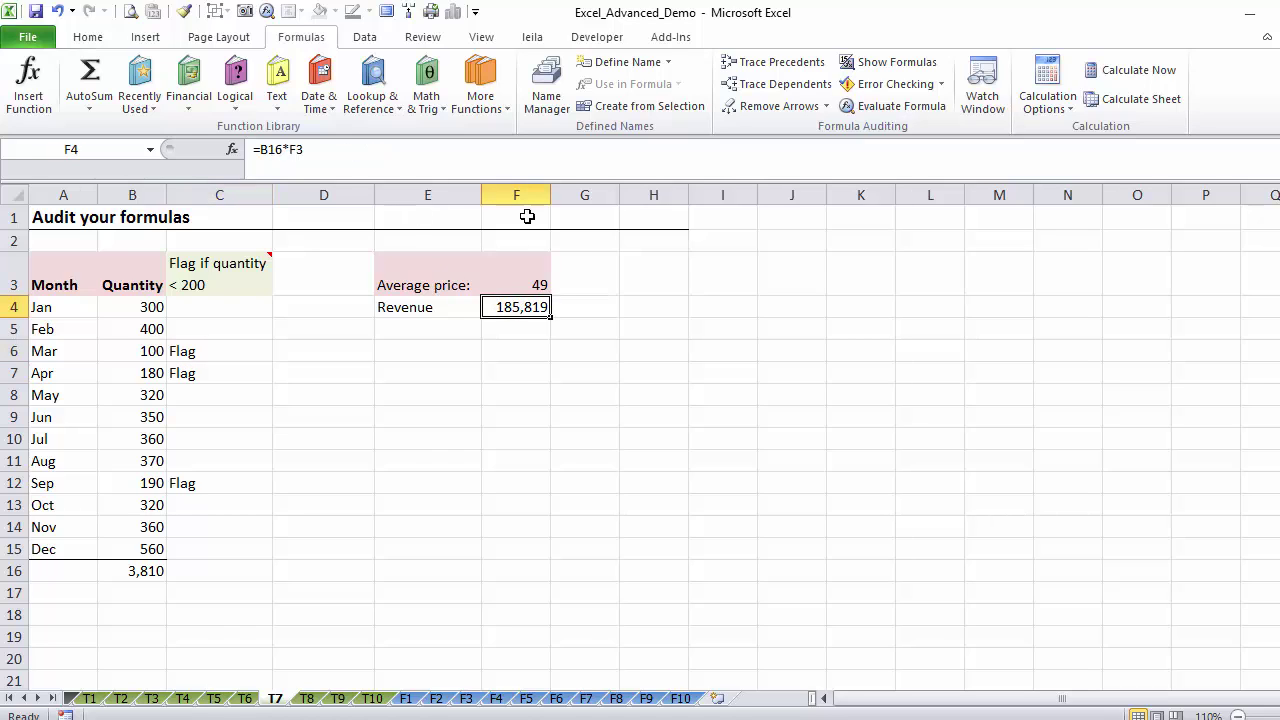
left_click(893, 105)
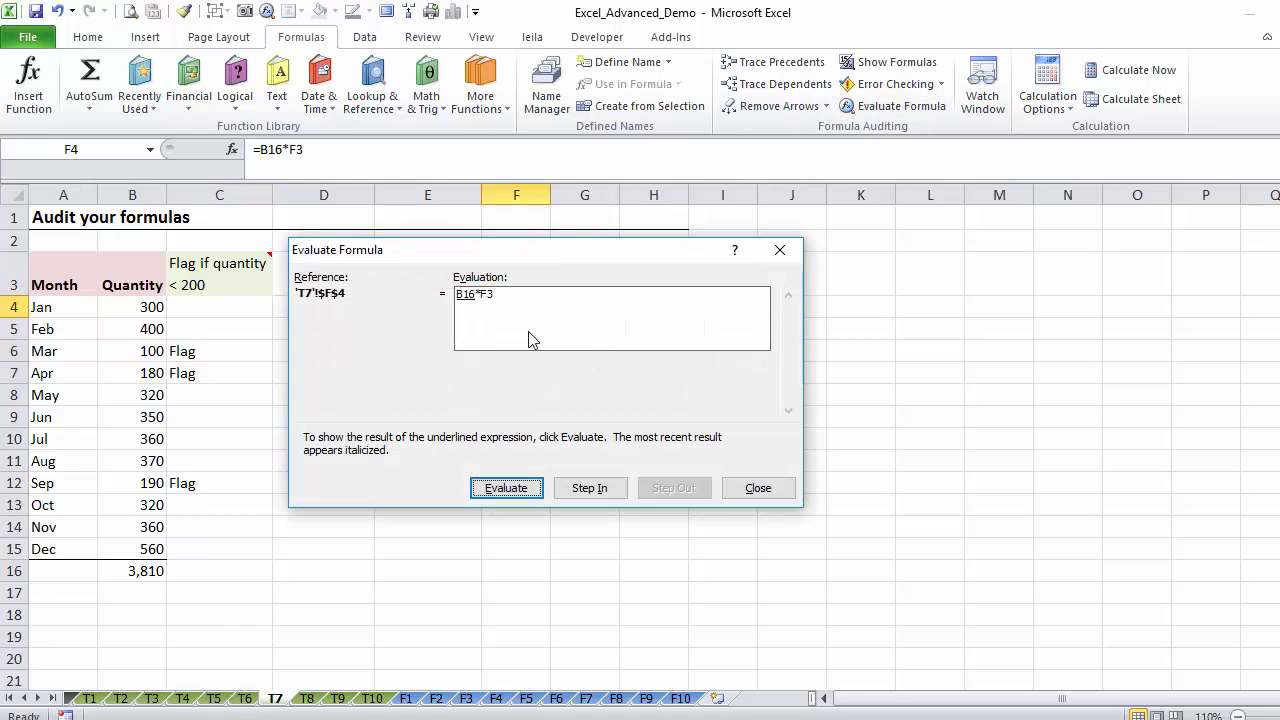
left_click(506, 488)
left_click(508, 488)
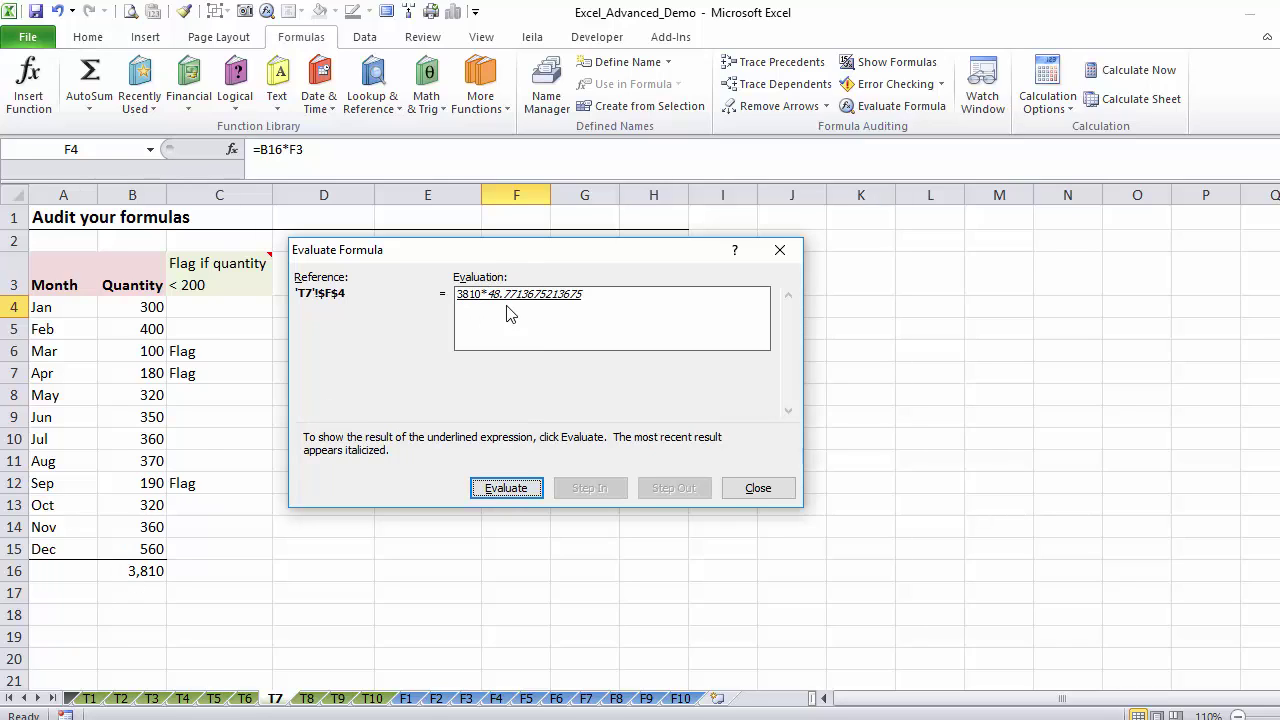
left_click(506, 488)
left_click_drag(558, 256, 526, 350)
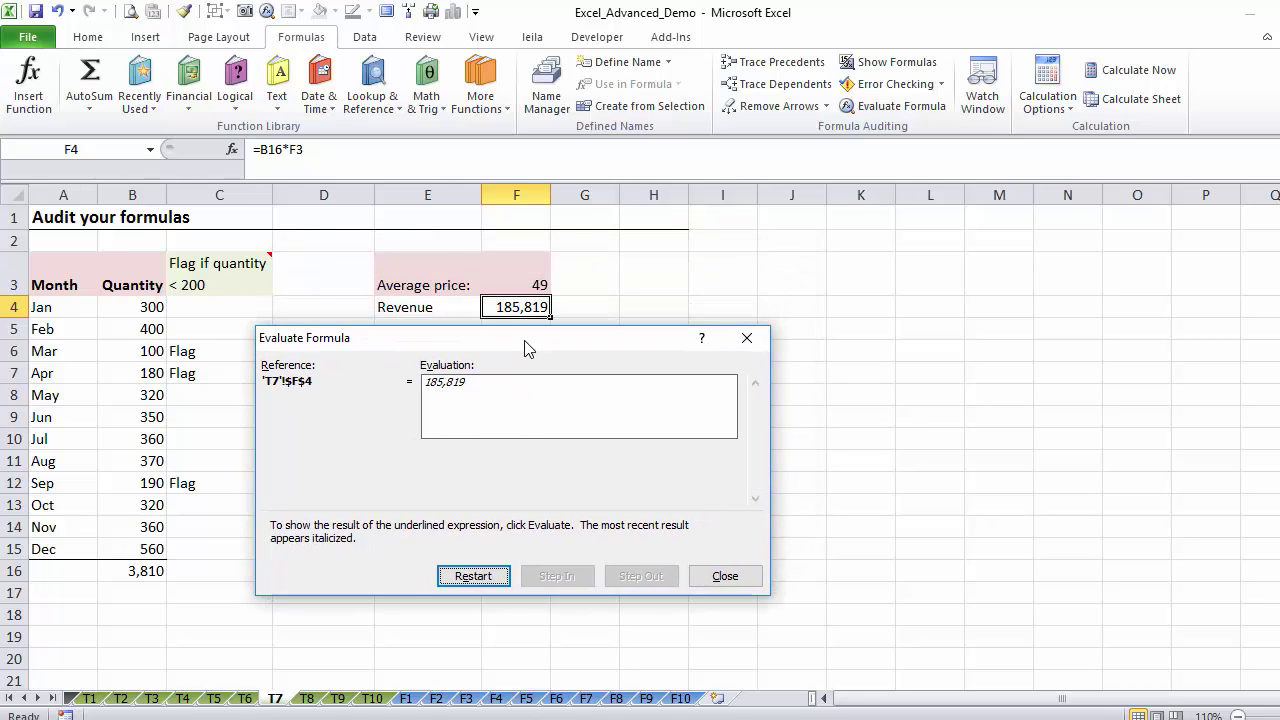
left_click(749, 342)
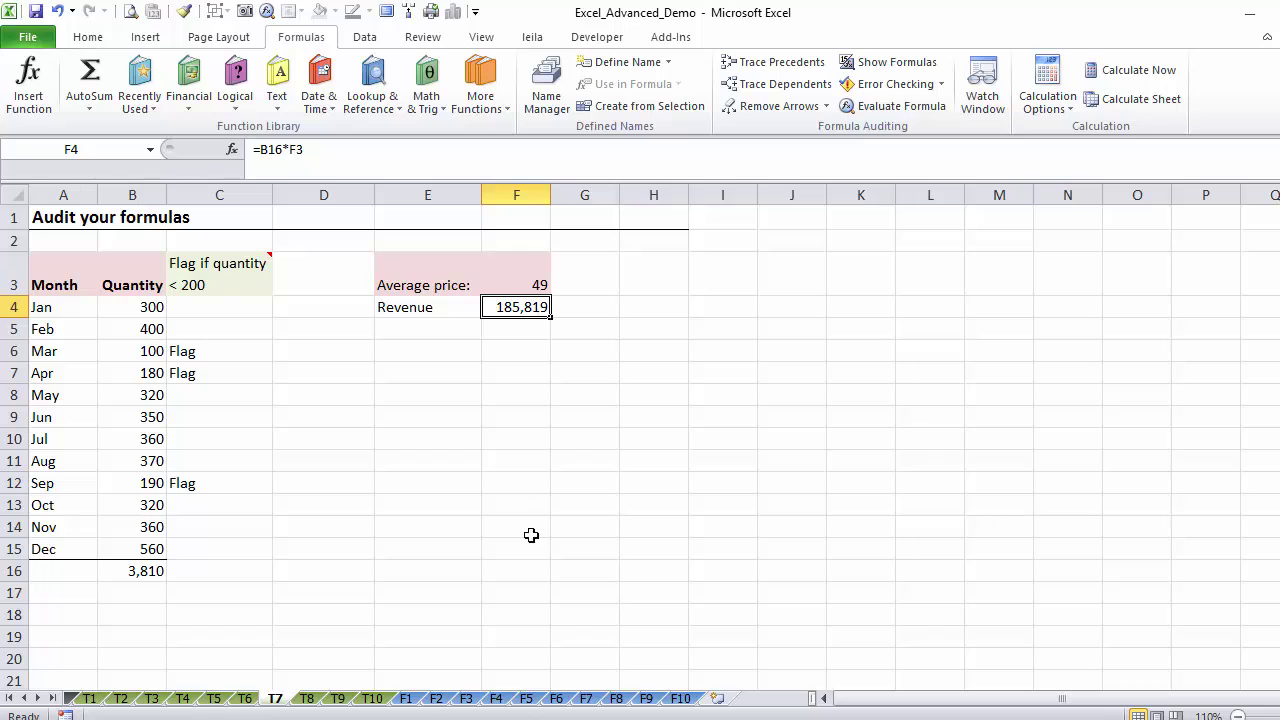
Step: On sheet F6, evaluate D31's last-name formula: name length 16 minus first-name length 4 gives 12
left_click(555, 700)
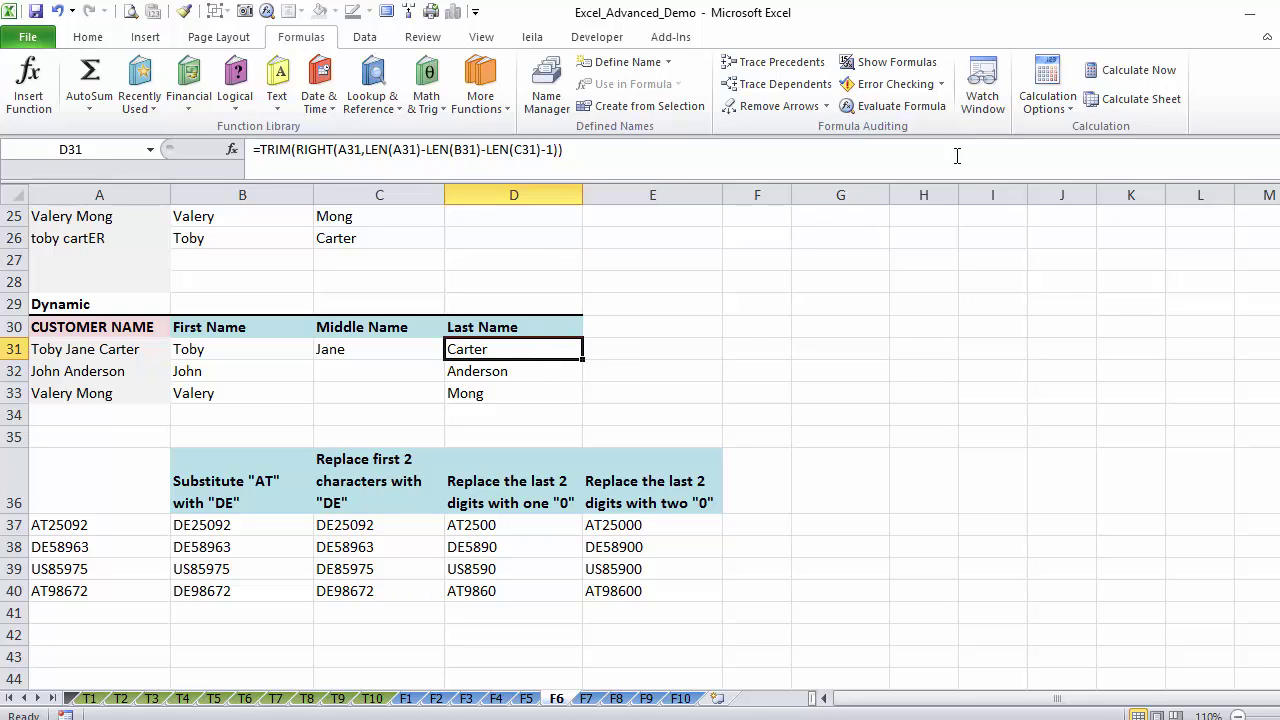
left_click(897, 108)
left_click_drag(628, 345, 872, 245)
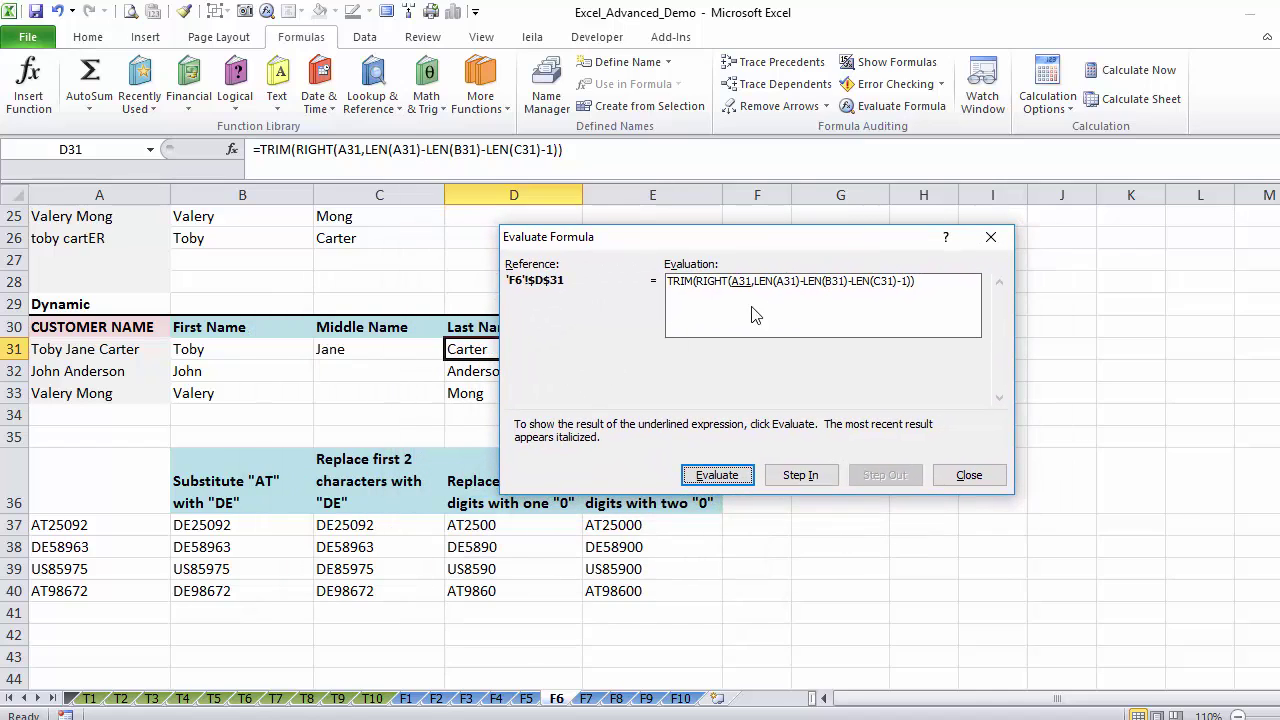
left_click(728, 476)
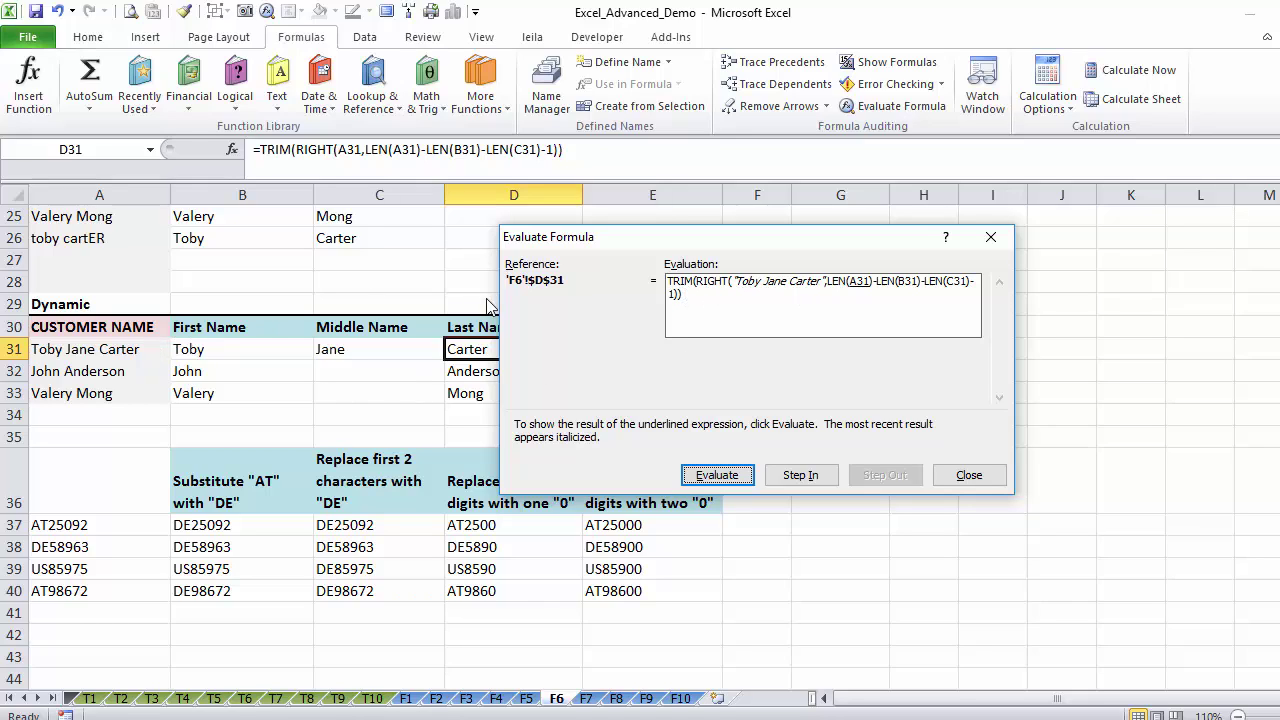
left_click(716, 477)
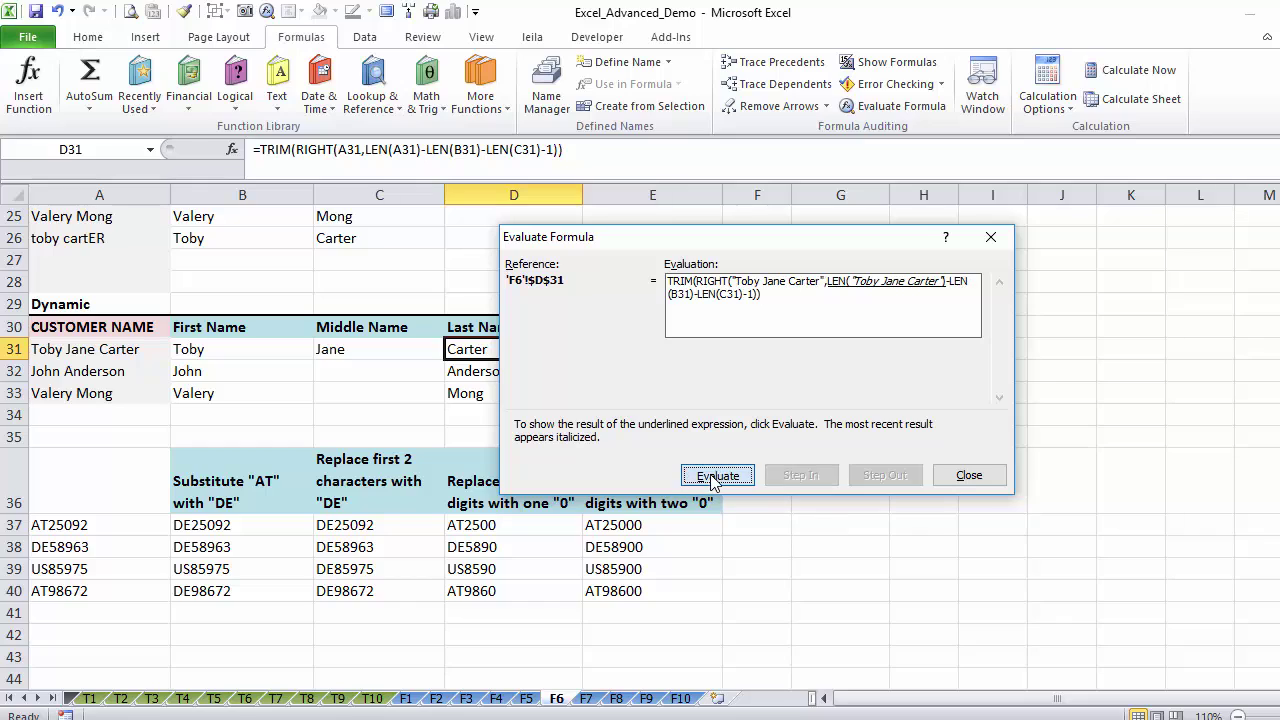
left_click(716, 477)
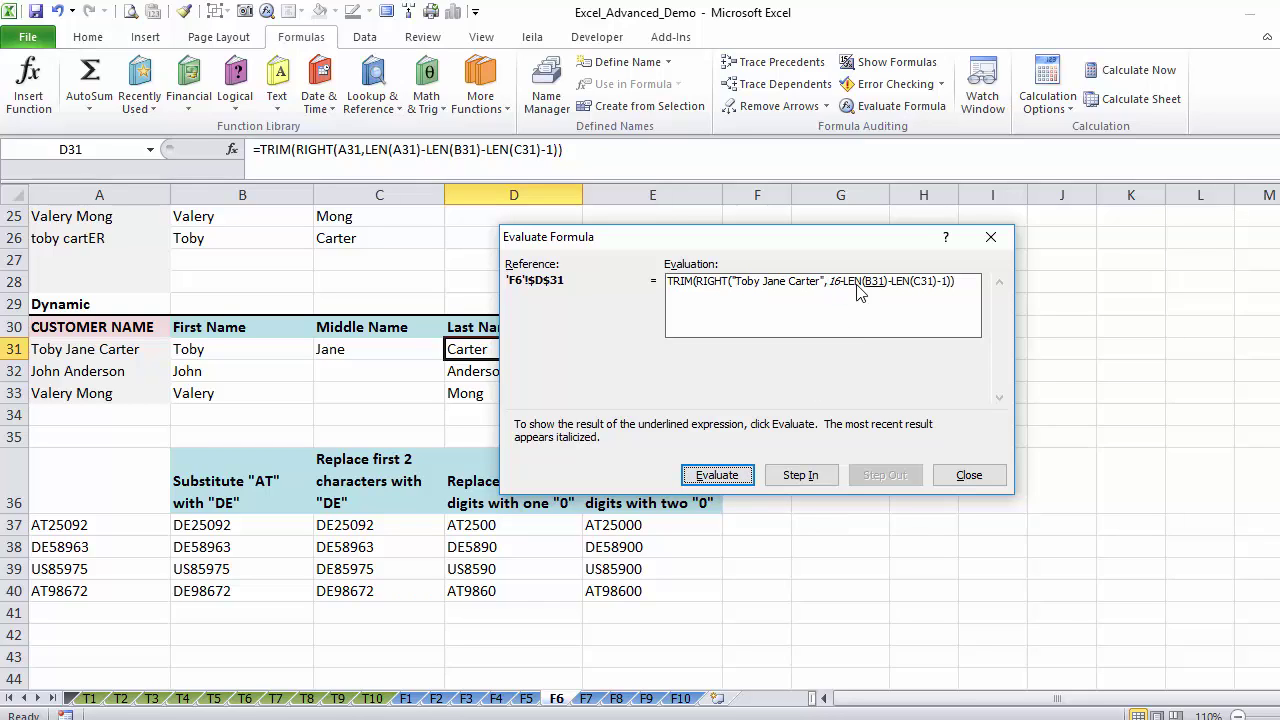
left_click(716, 477)
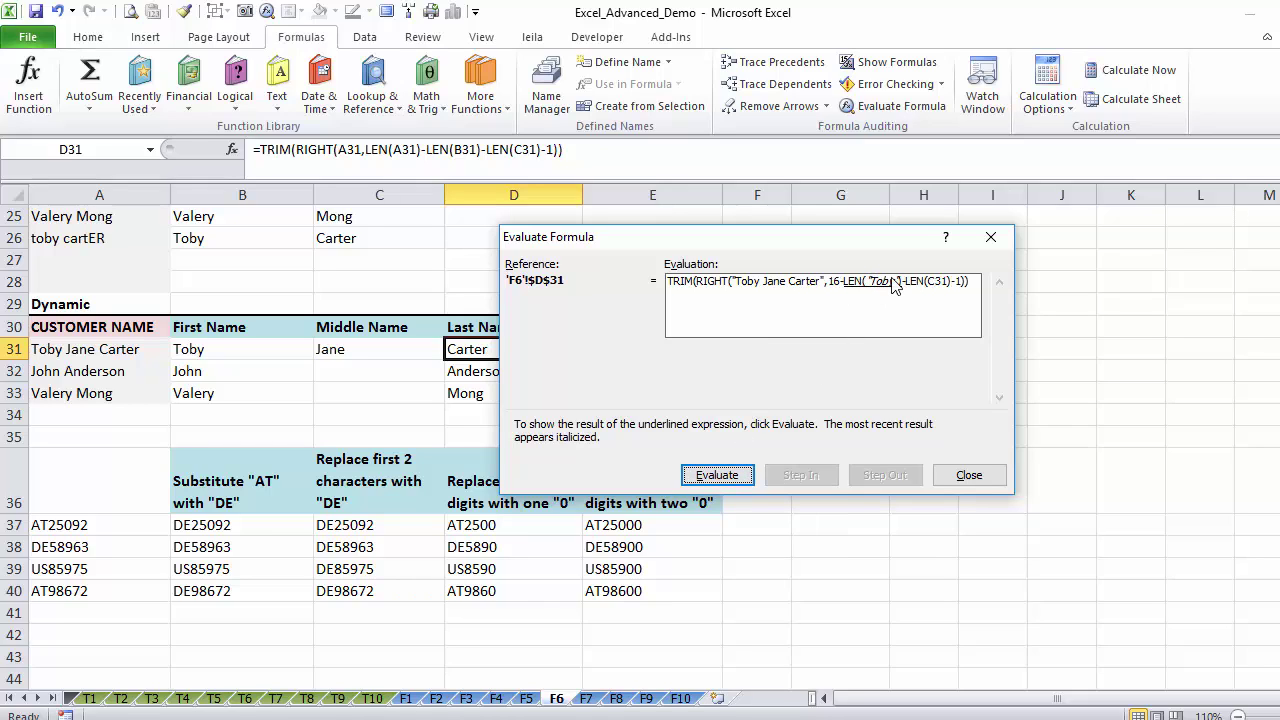
left_click(729, 476)
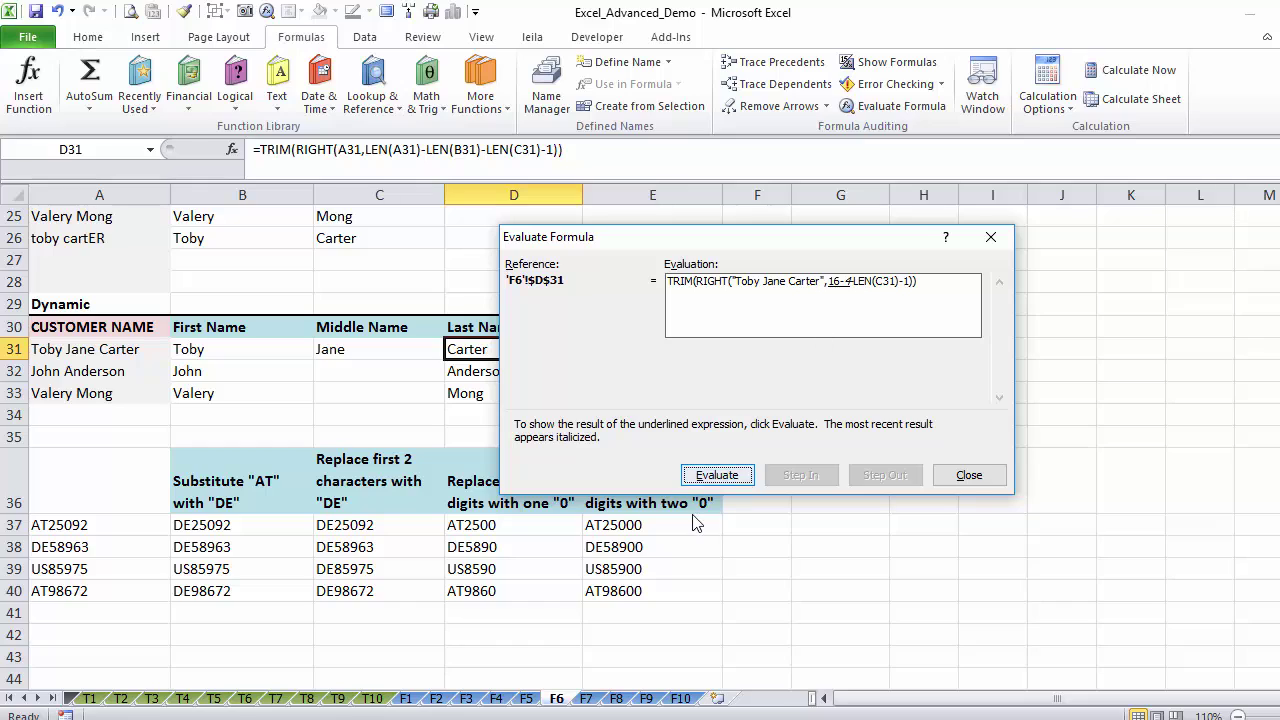
left_click(707, 479)
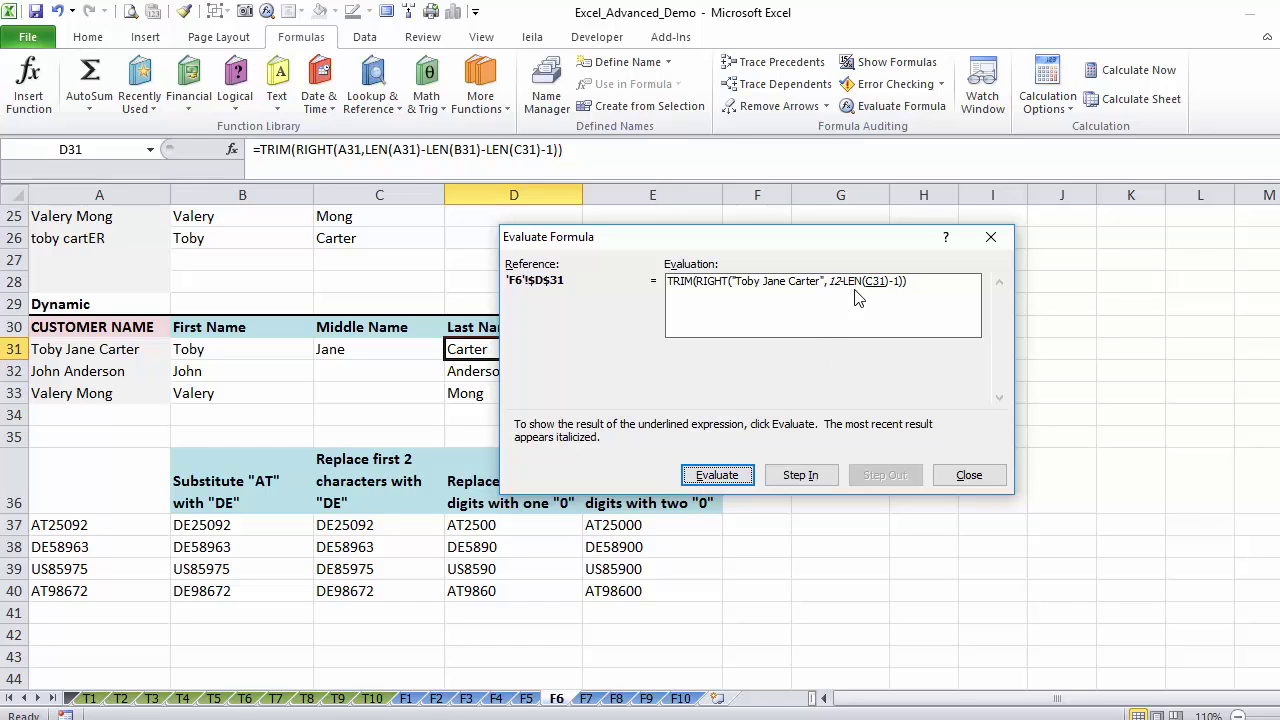
Step: Continue evaluating down to 8, then 7 characters, RIGHT and TRIM to the surname, then close
left_click(722, 479)
left_click(722, 478)
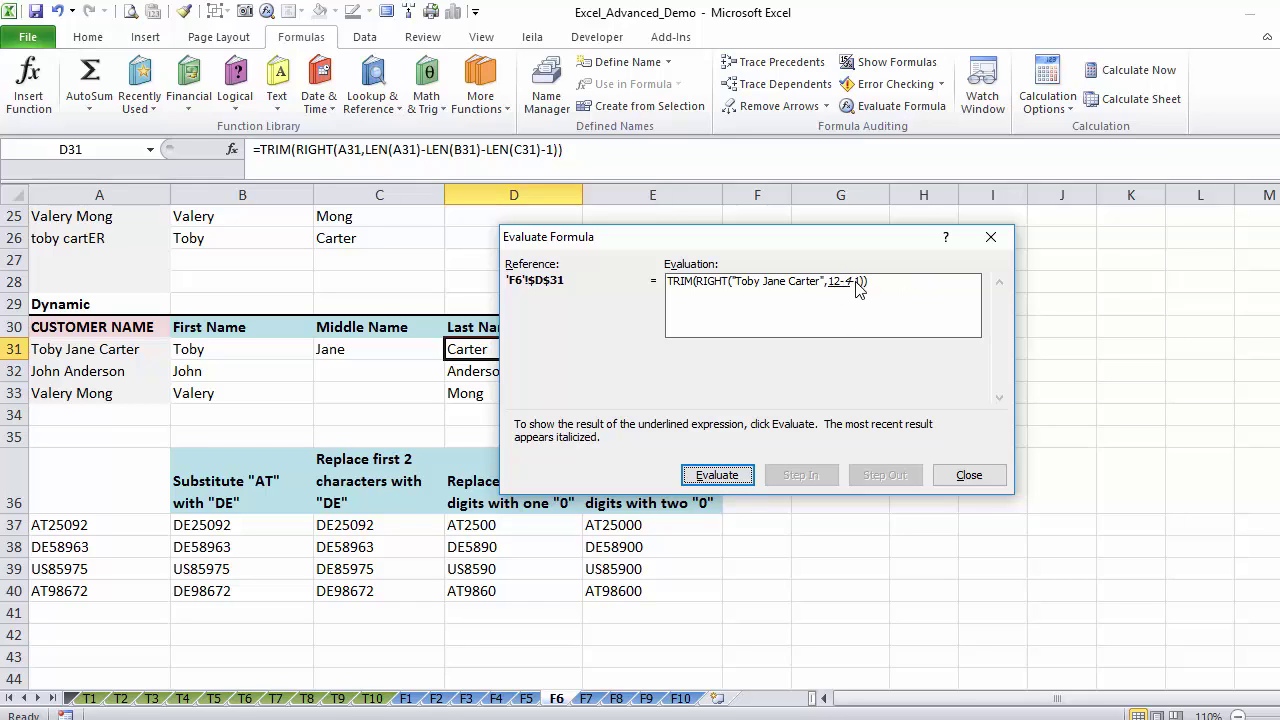
left_click(728, 475)
left_click(724, 476)
left_click(730, 476)
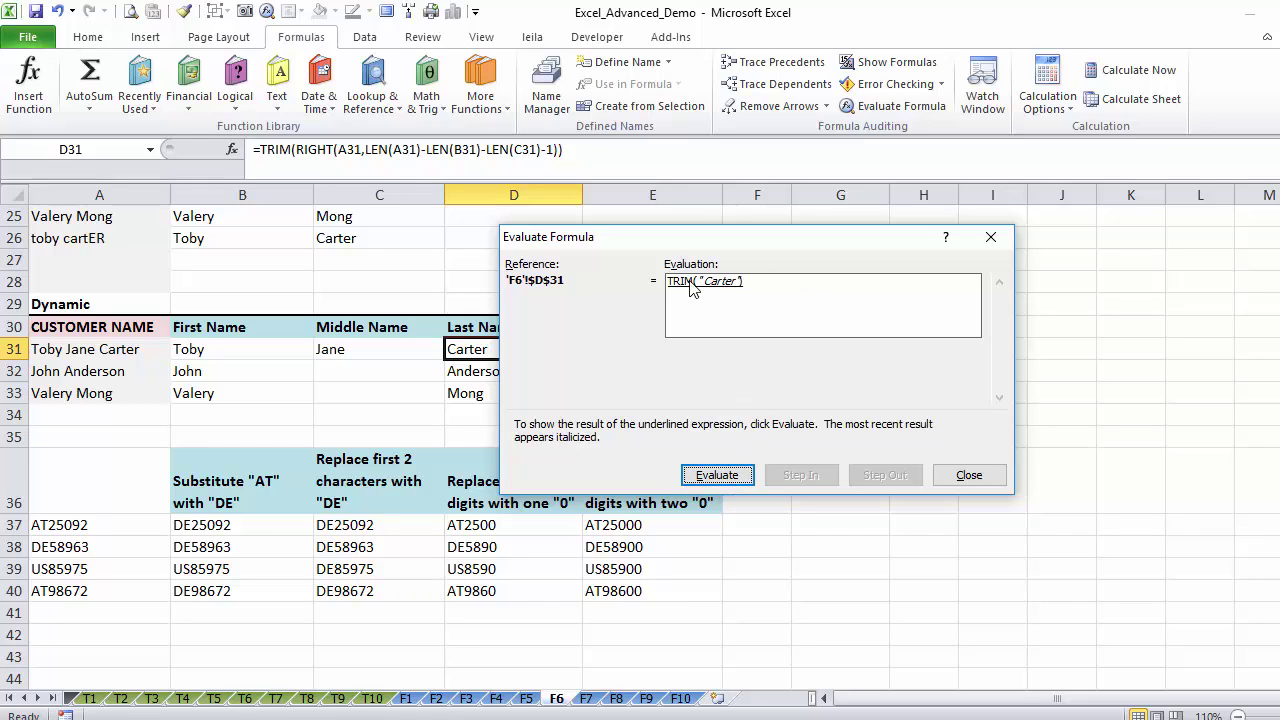
left_click(716, 475)
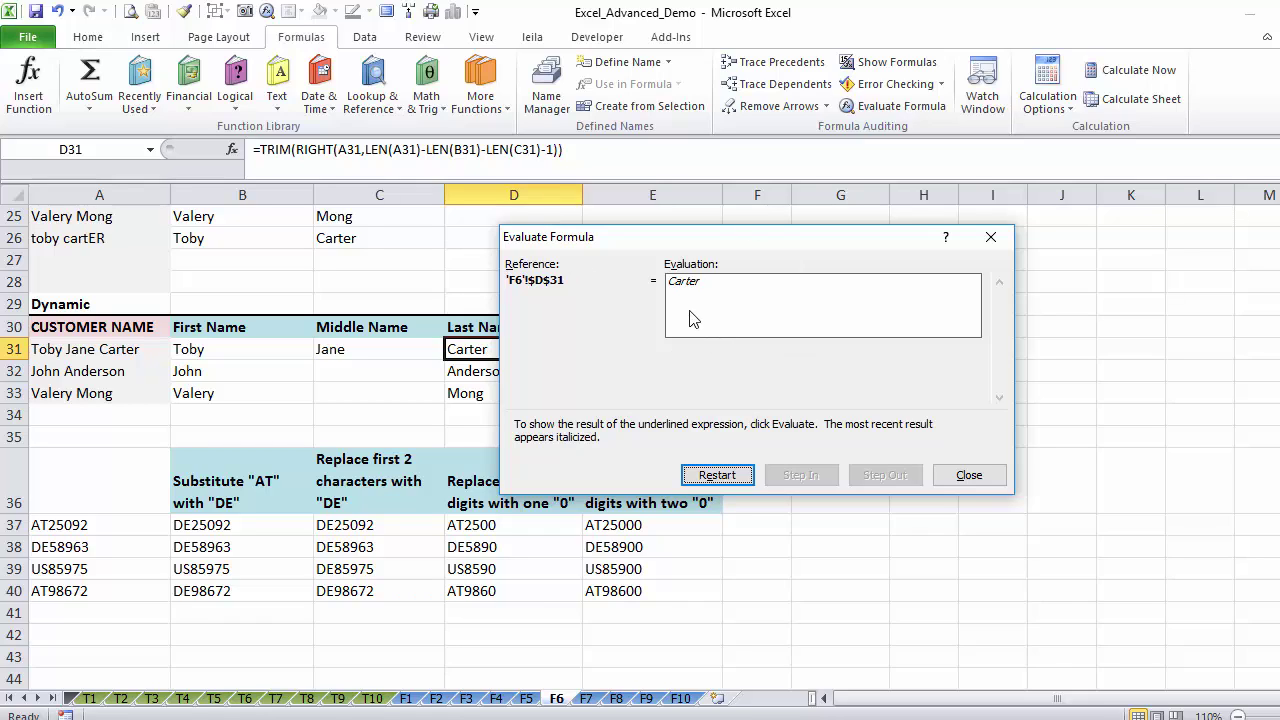
left_click(967, 476)
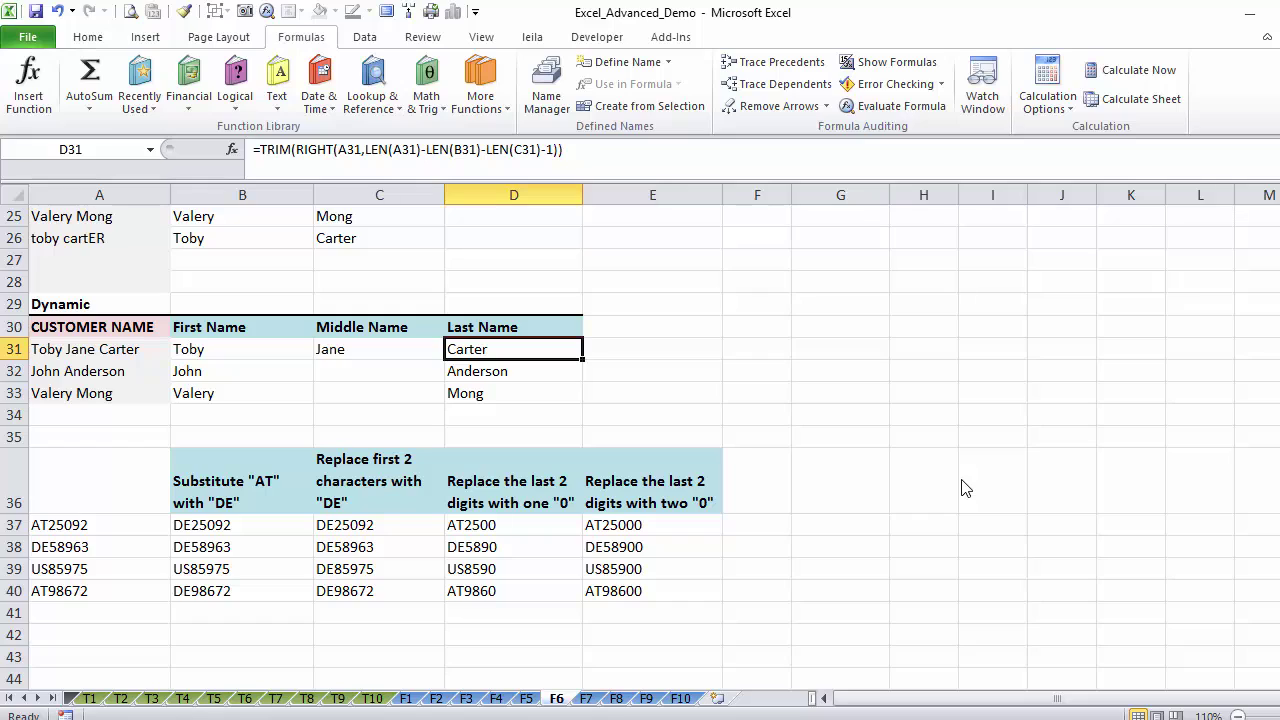